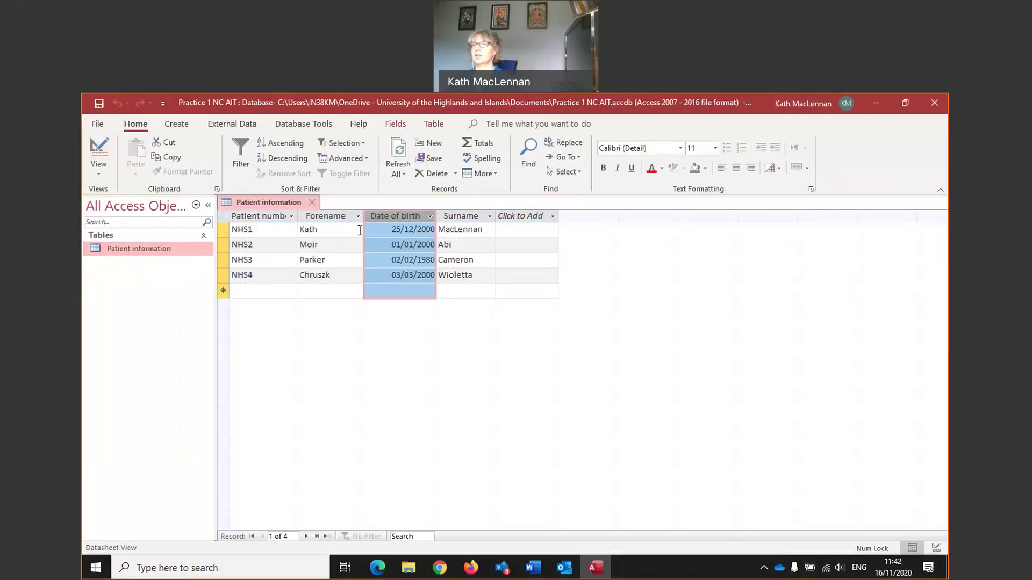
Step: Add a field named Covid Vaccine with the Yes/No data type to the Patient information table's design
click(142, 250)
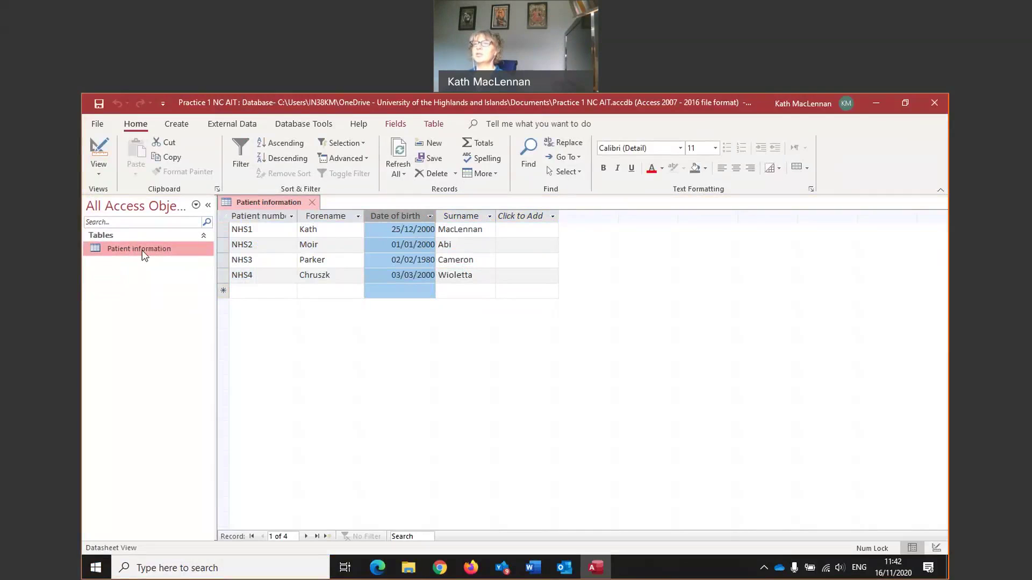
click(98, 175)
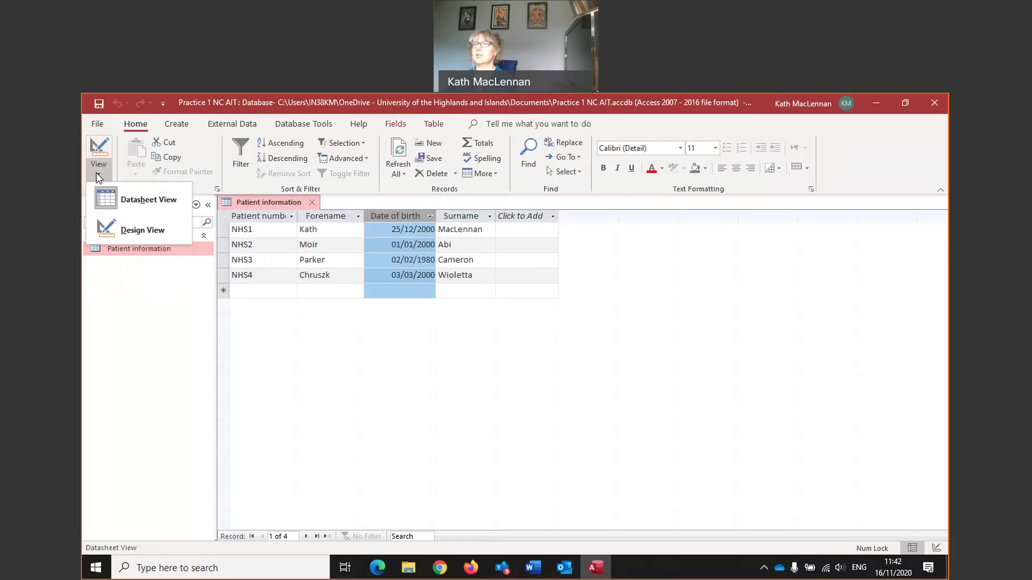
click(129, 231)
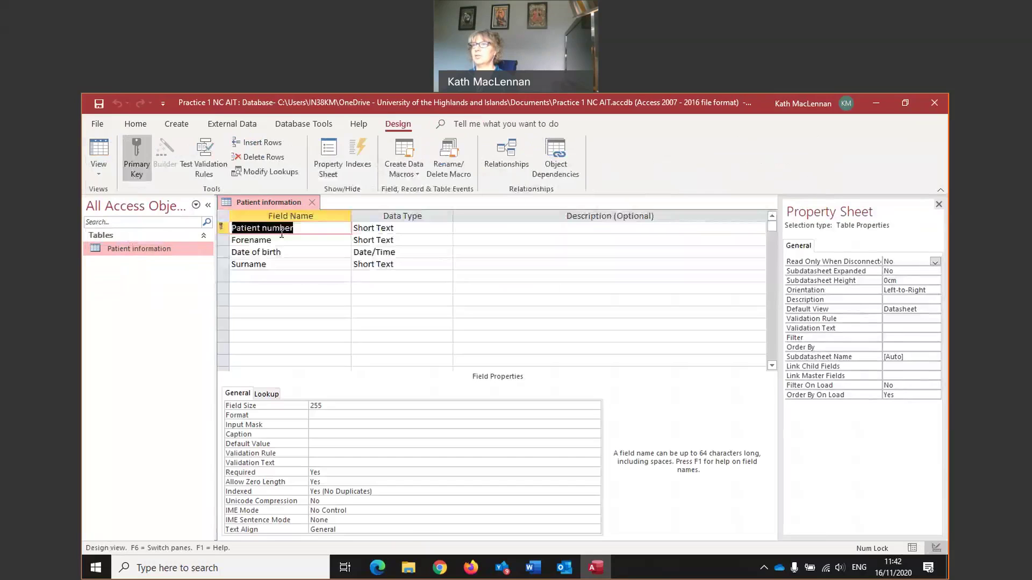
click(250, 277)
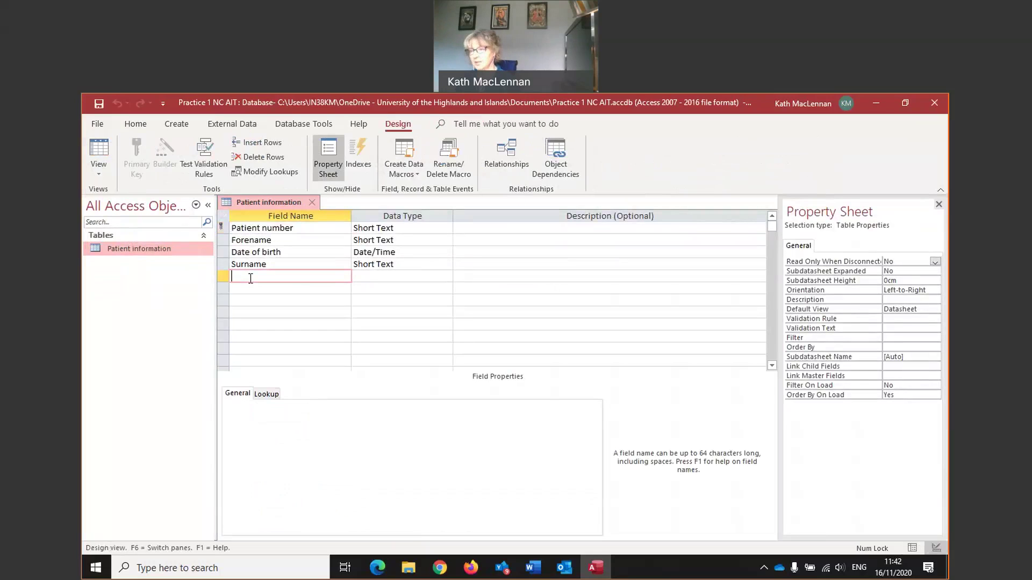
text(Covid Vaccine)
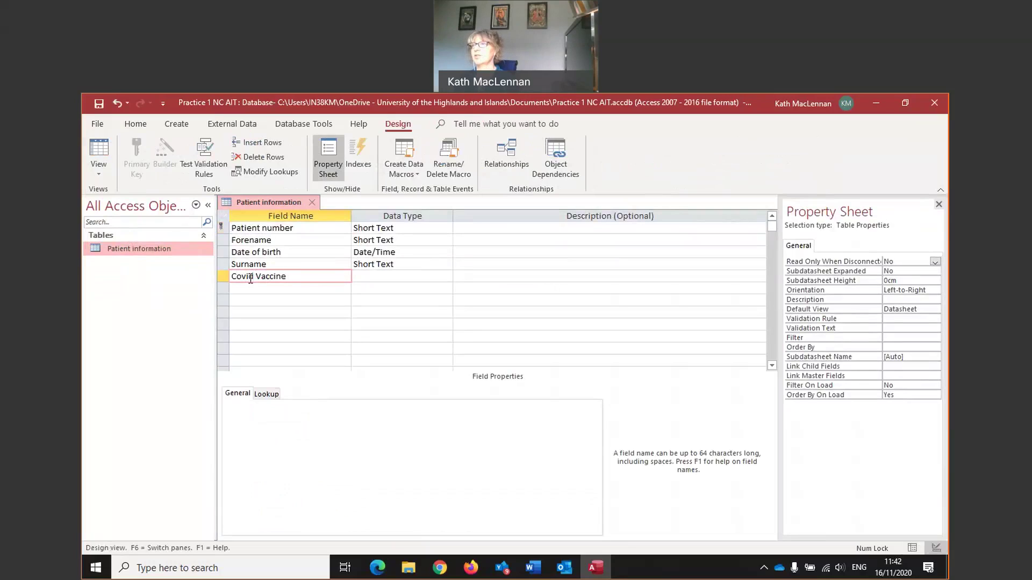
key(Tab)
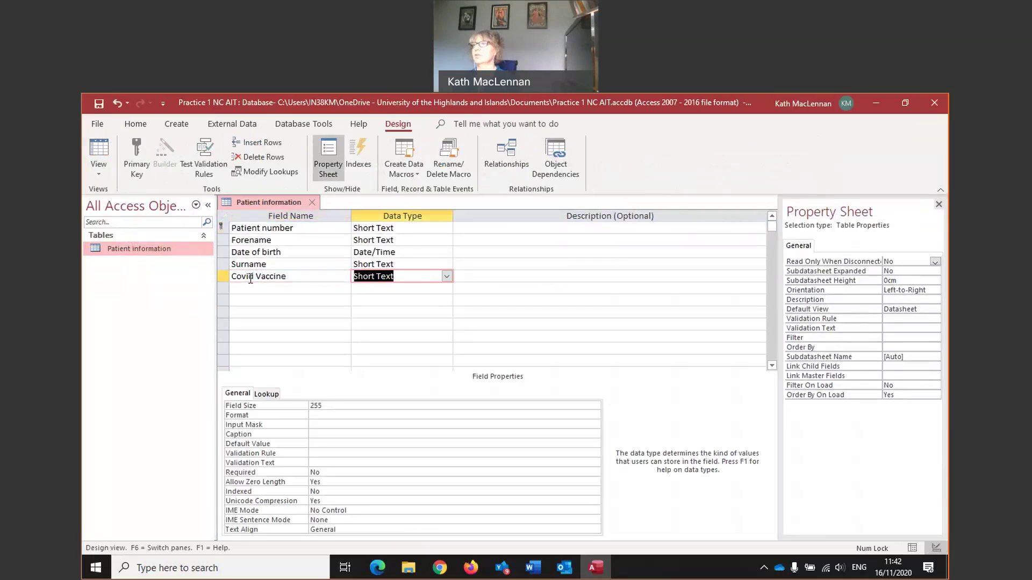
click(446, 277)
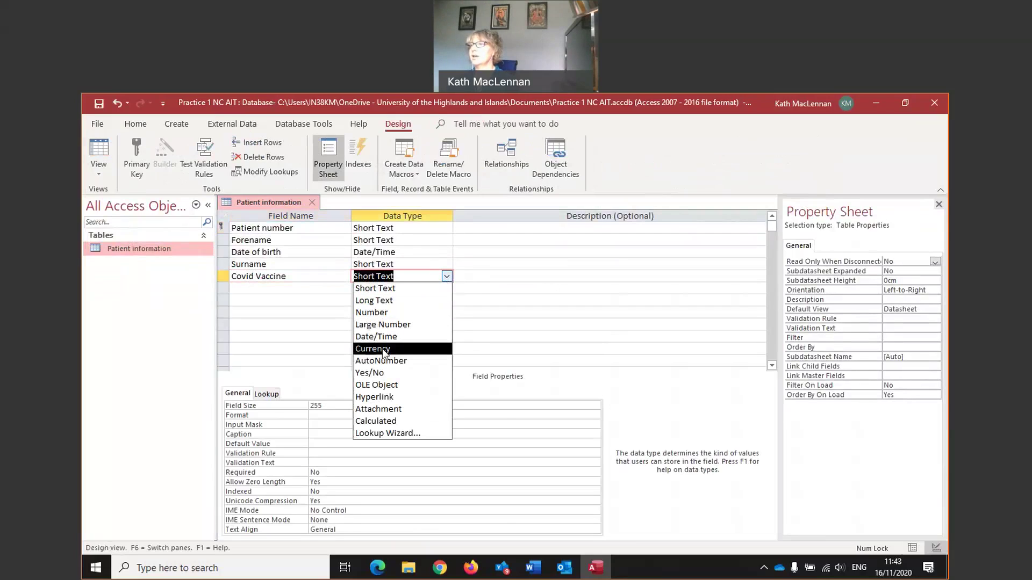
click(378, 372)
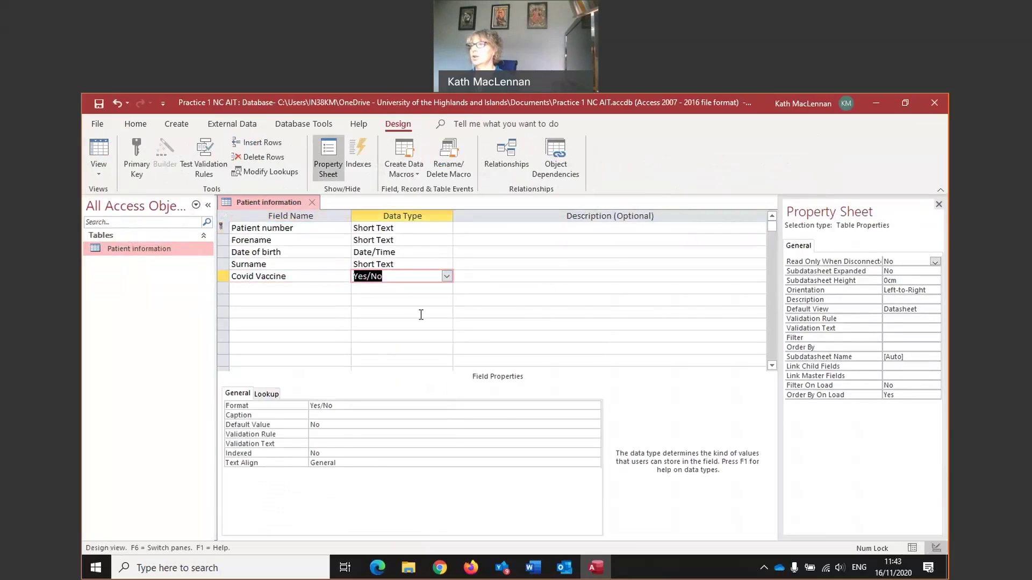
click(422, 291)
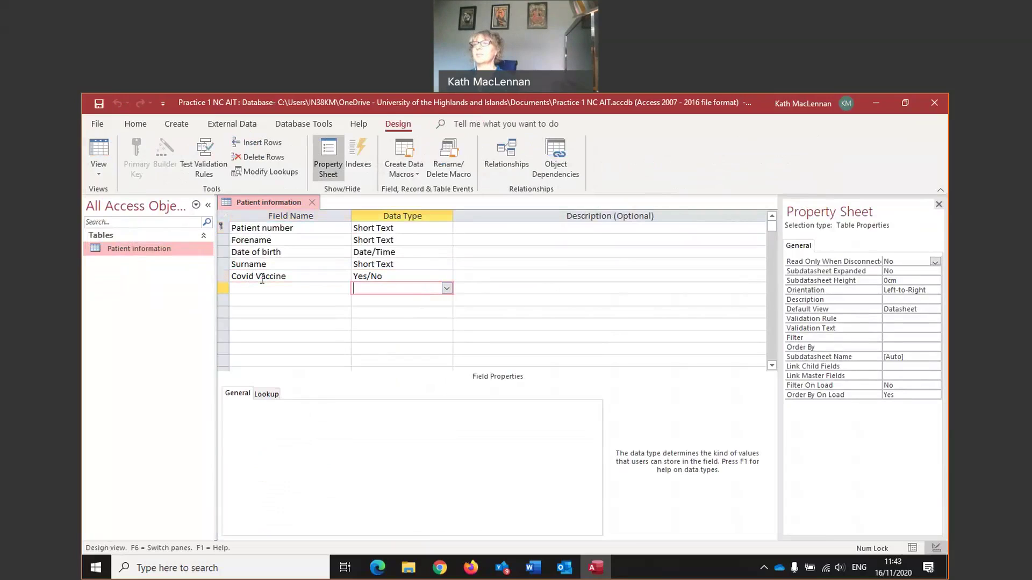
Step: Switch the Patient information table to Datasheet View and mark Covid Vaccine for the first two patient records
click(97, 173)
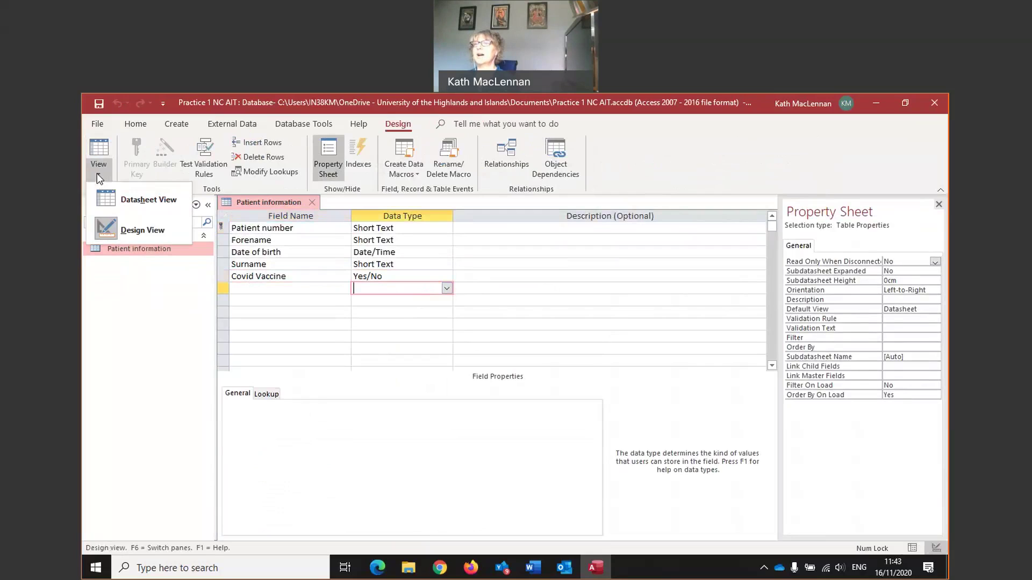
click(121, 199)
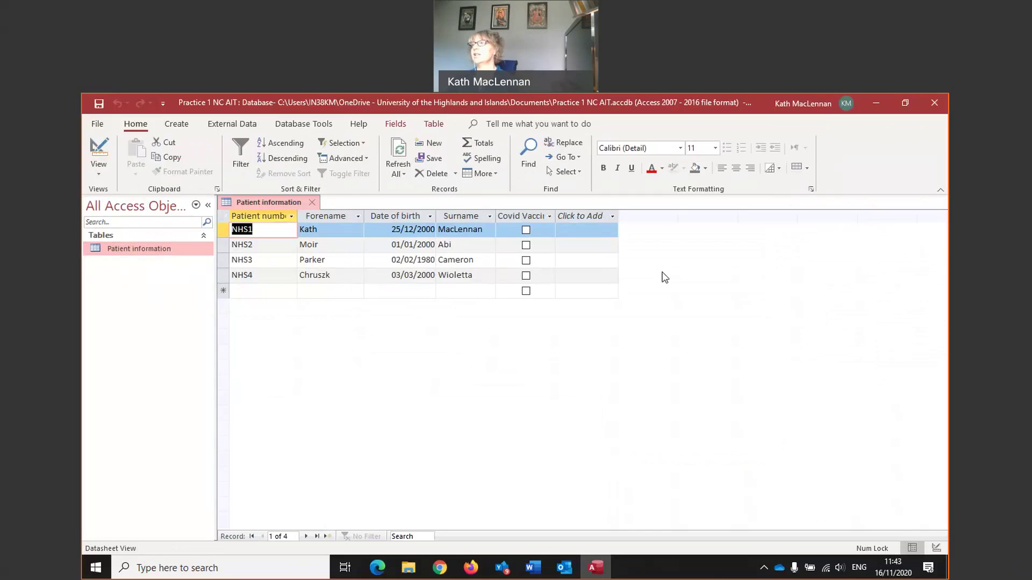
click(527, 231)
click(526, 230)
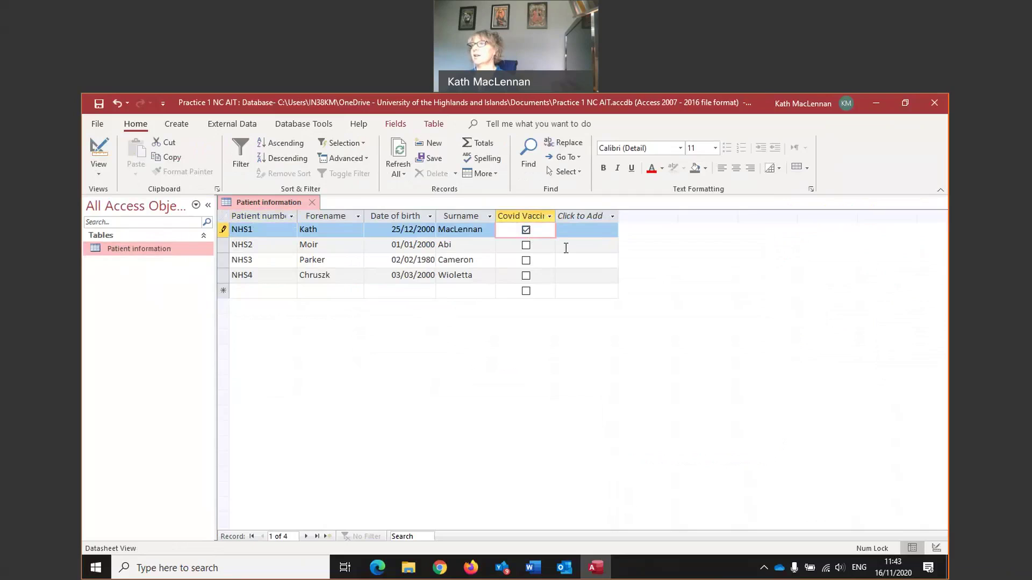
click(527, 245)
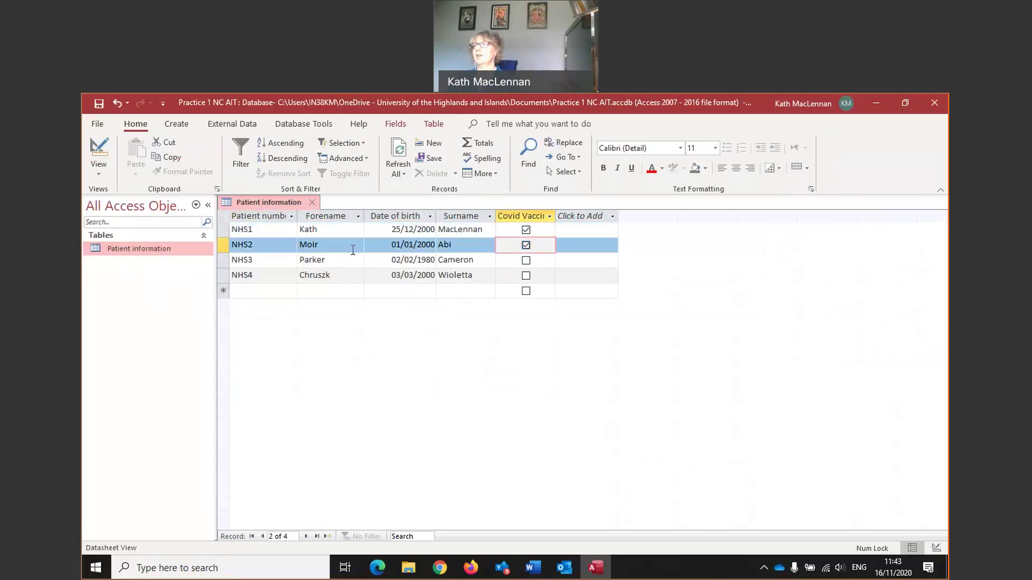
Step: Start a Simple Query Wizard query on the Patient information table with every field except Patient number
click(155, 252)
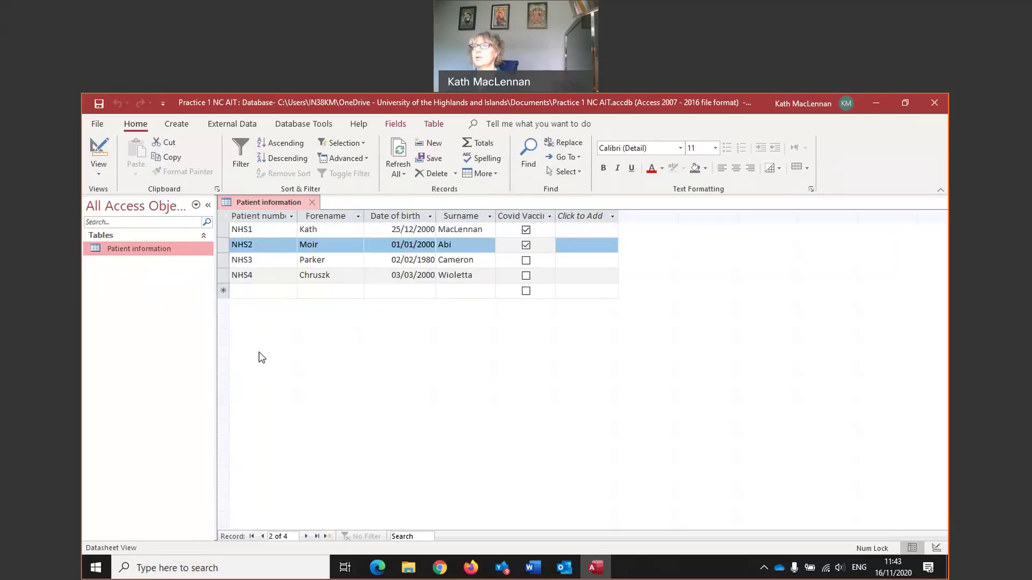
click(179, 125)
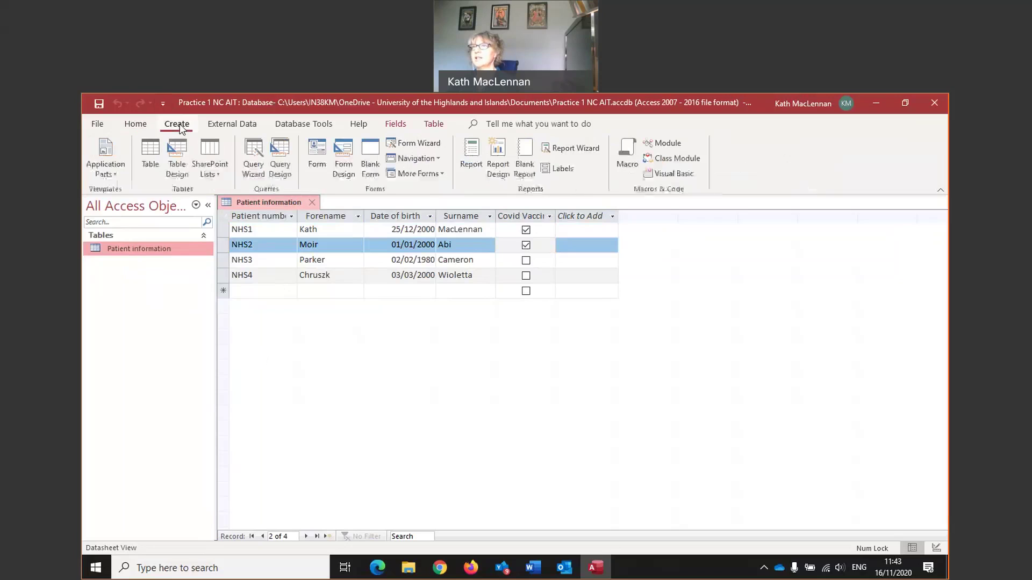
click(248, 161)
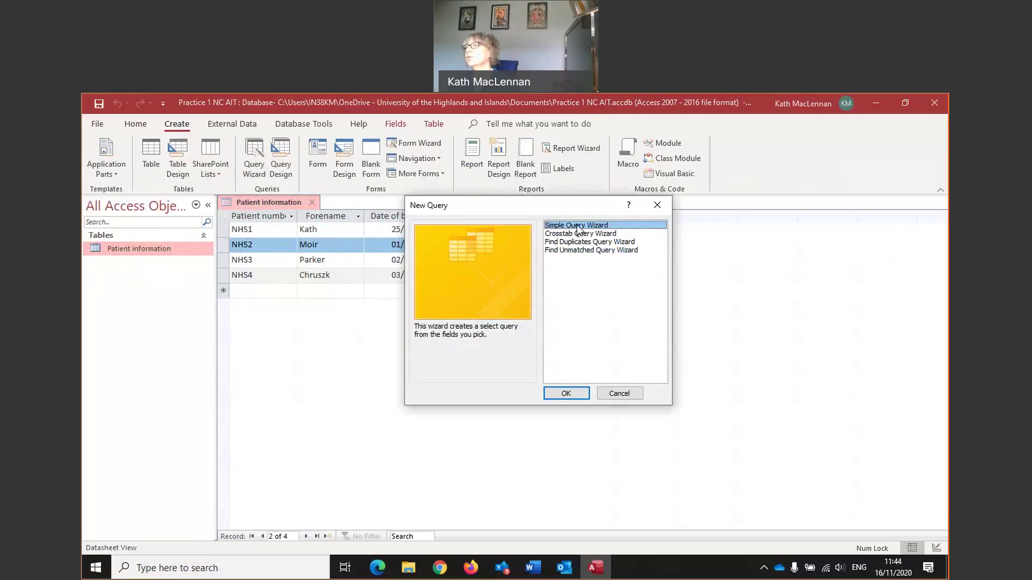
click(564, 395)
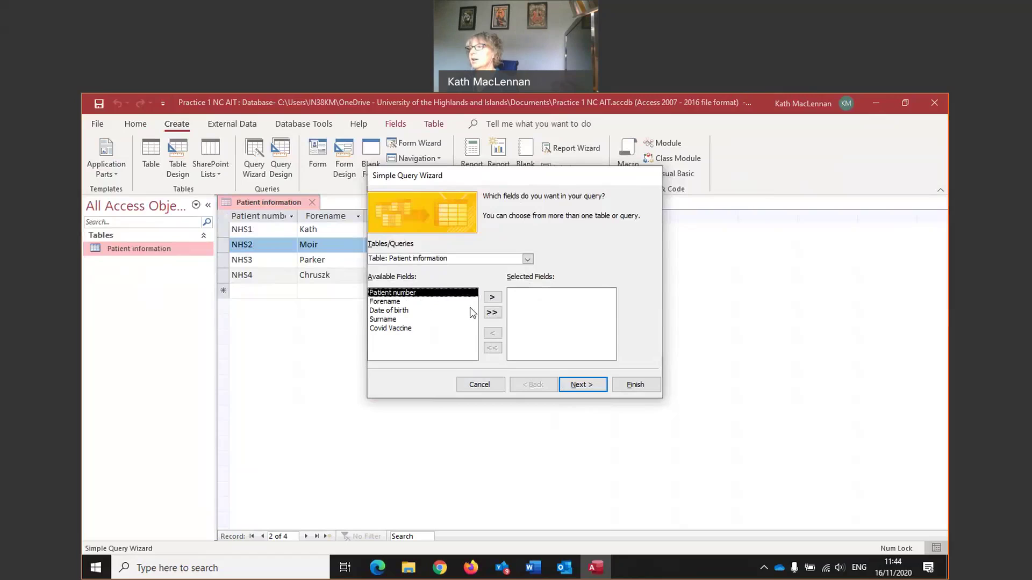
click(492, 313)
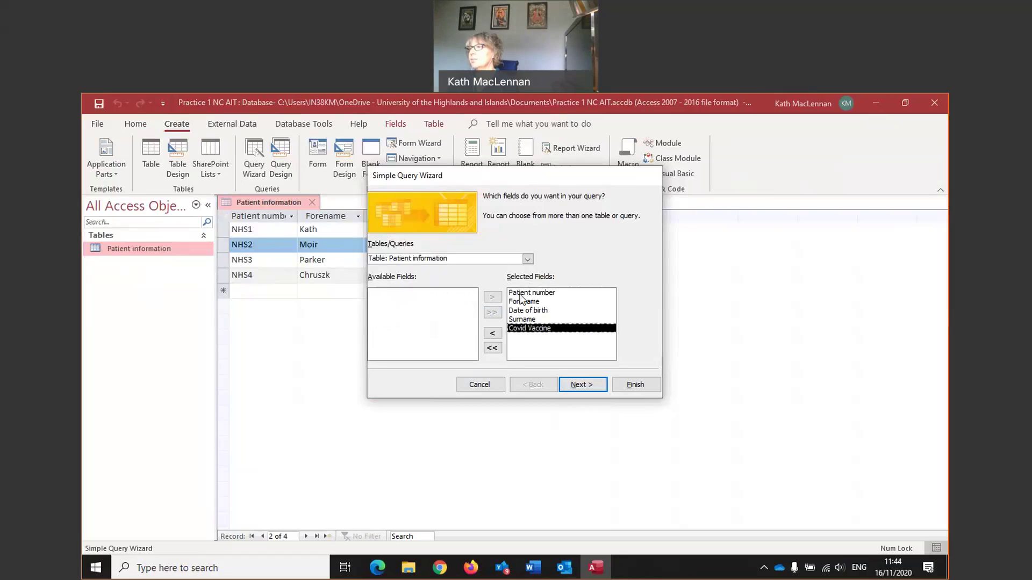
click(521, 293)
click(490, 332)
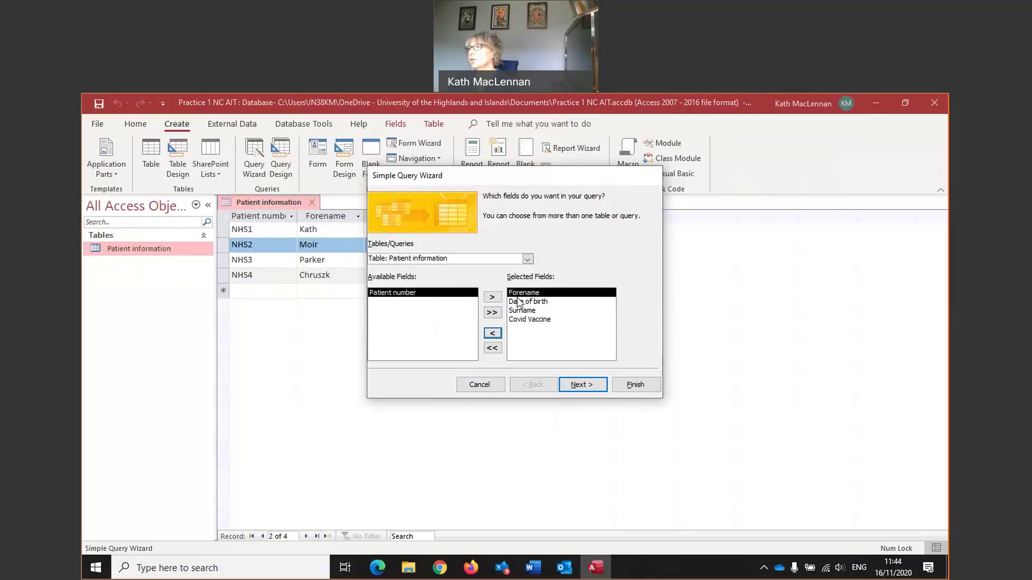
Step: Complete the wizard as a detail query titled Patient information Query, choosing to modify the query design
click(584, 385)
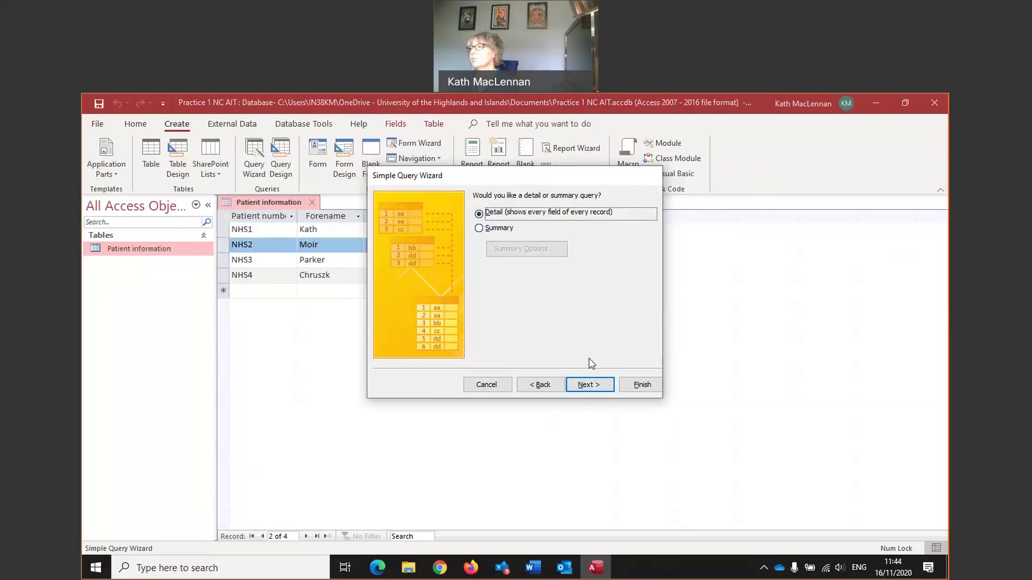
click(590, 384)
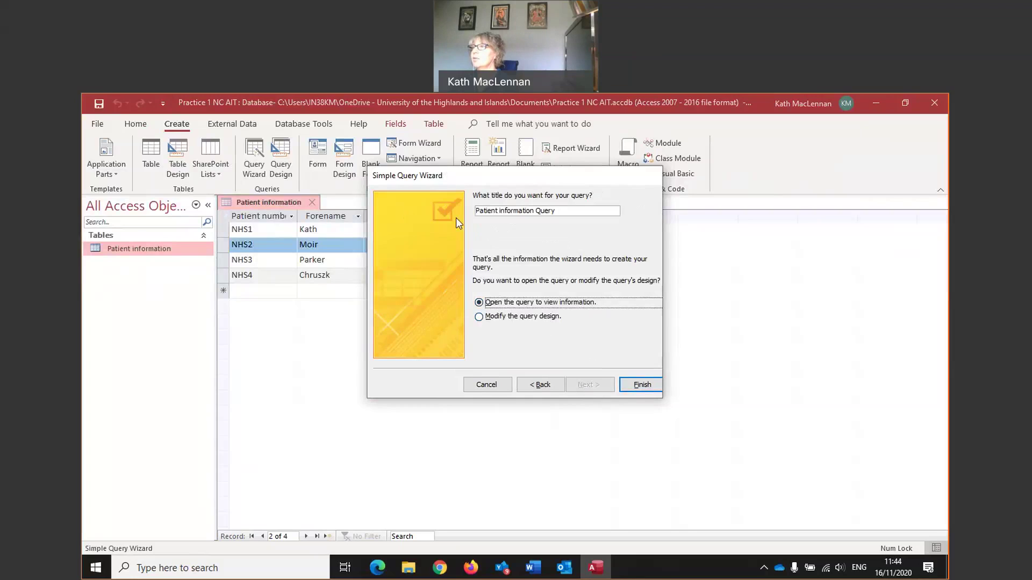
drag(456, 175, 453, 318)
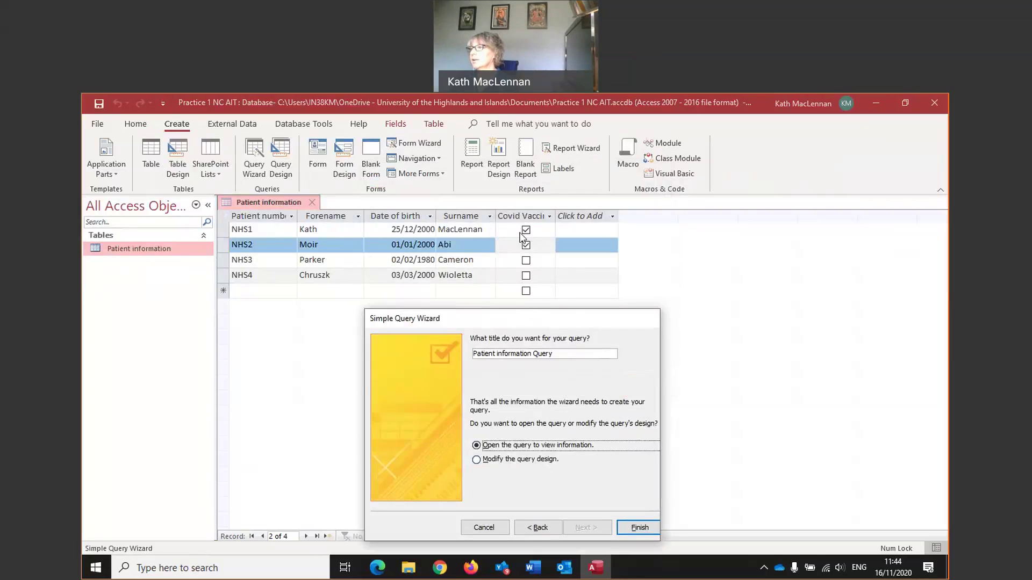
drag(524, 319, 523, 215)
click(486, 358)
click(638, 424)
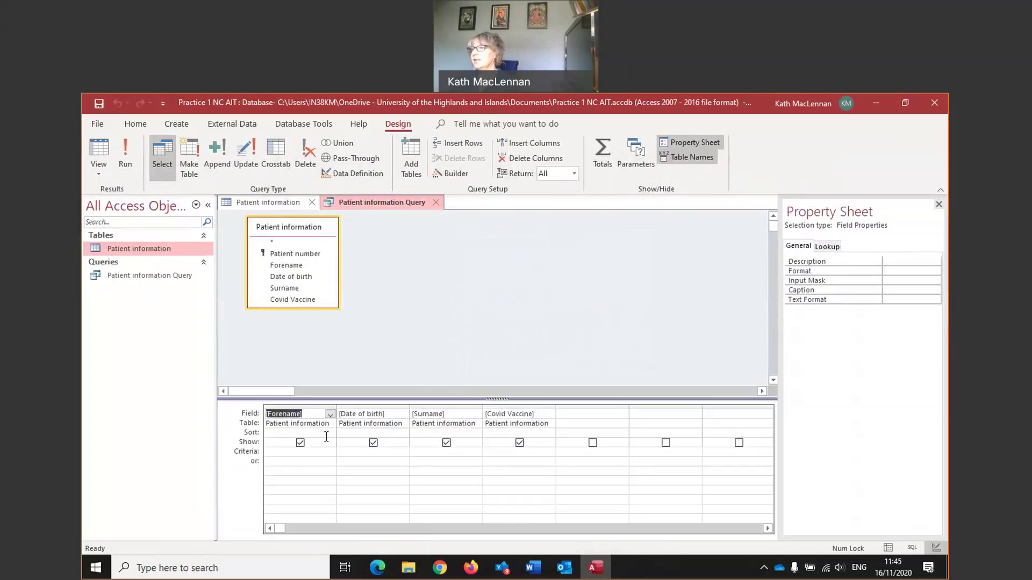
Step: Set the Covid Vaccine criterion to True and run the query
click(514, 452)
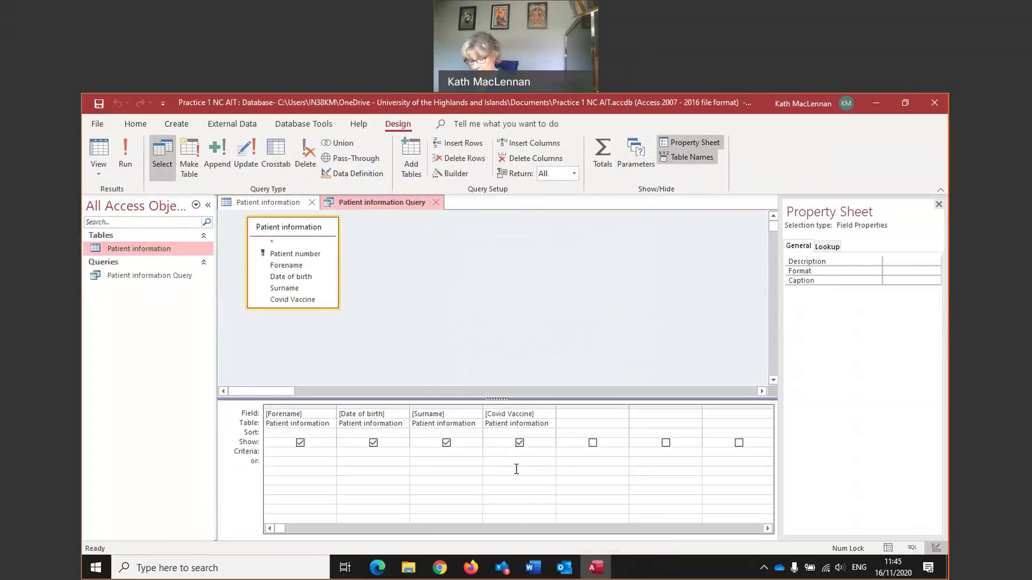
text(true)
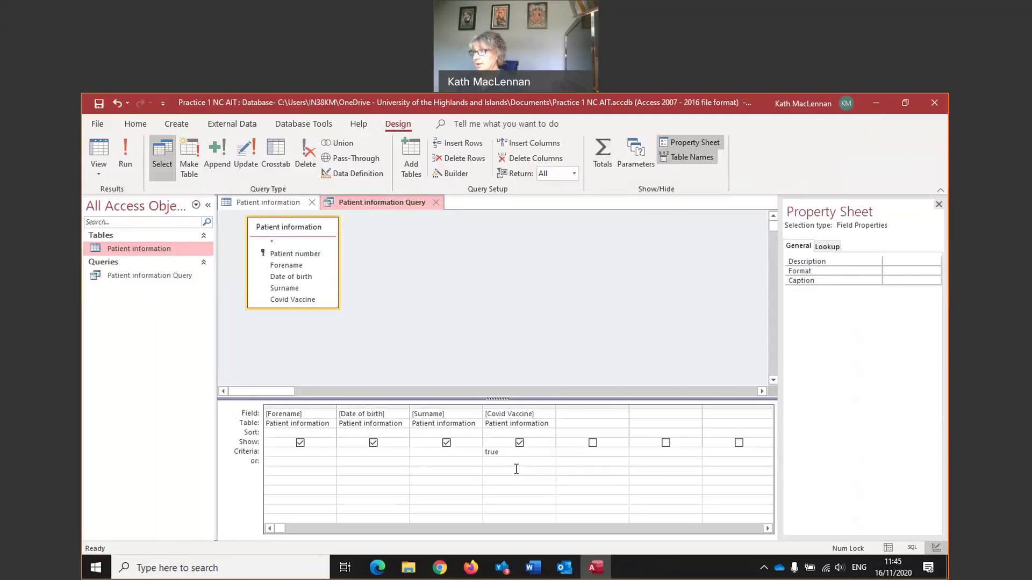
key(Return)
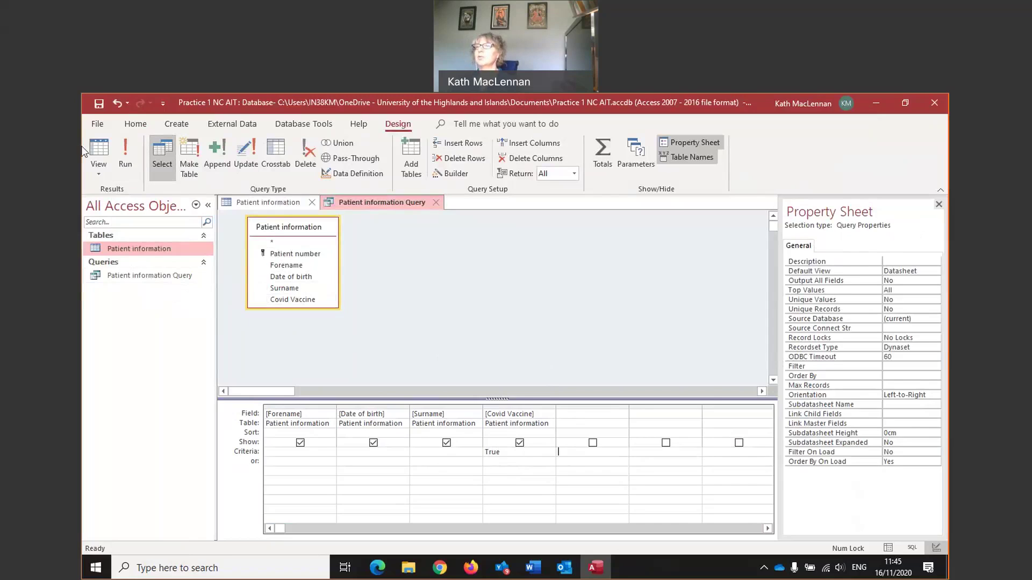
click(124, 147)
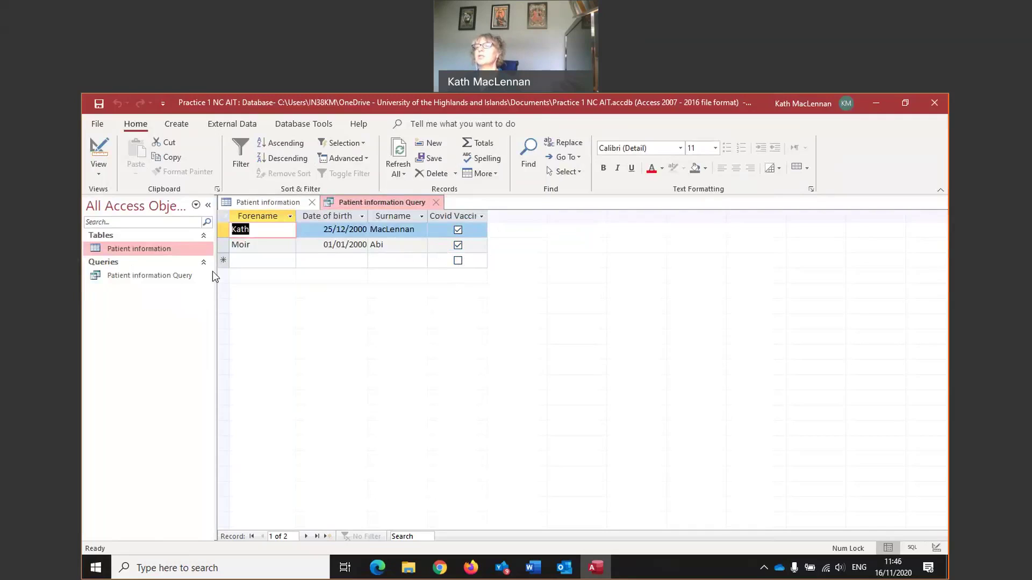
Step: Return Patient information Query to Design View and set the Date of birth criterion to <12/12/2000
click(152, 277)
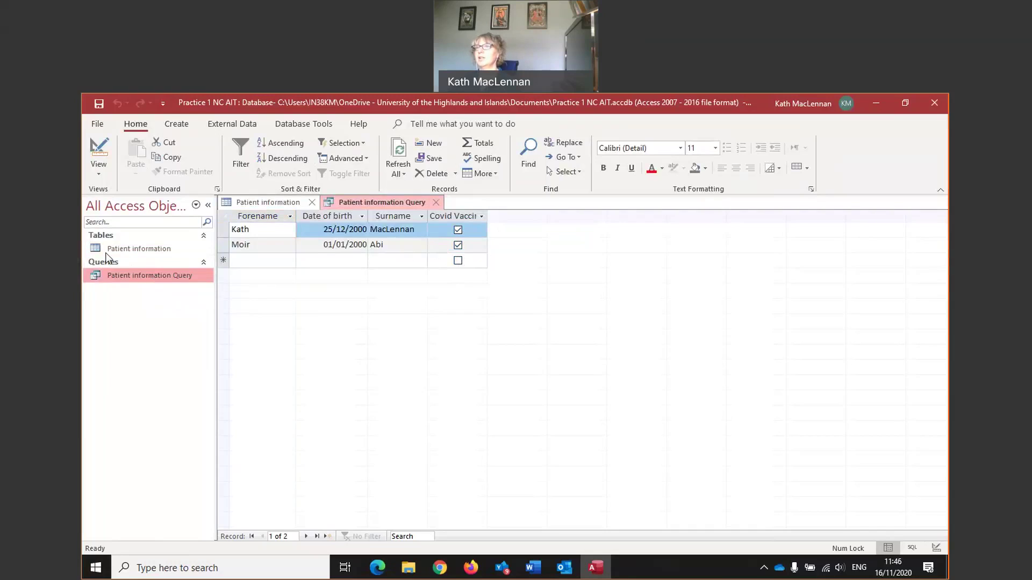
click(96, 175)
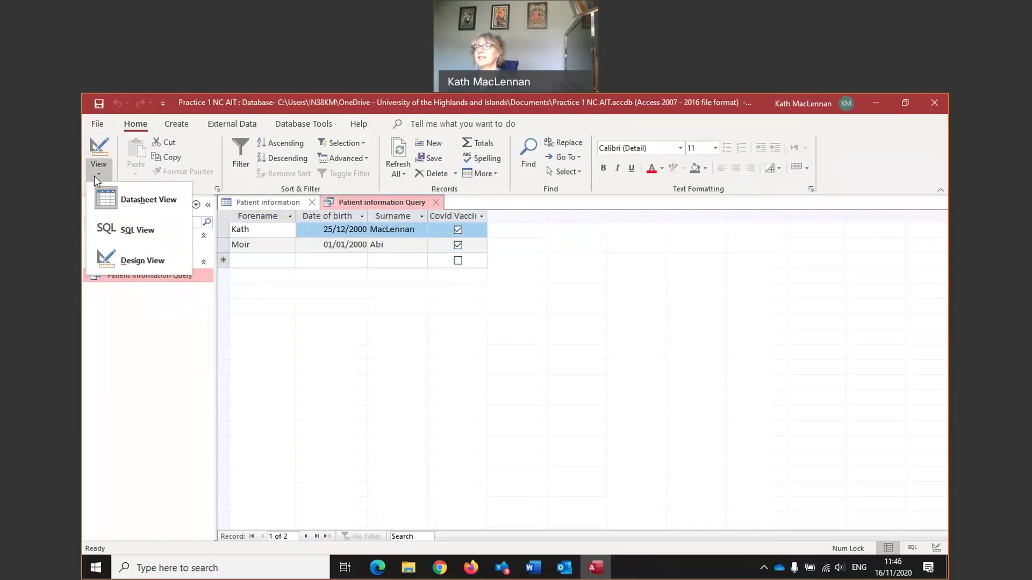
click(122, 261)
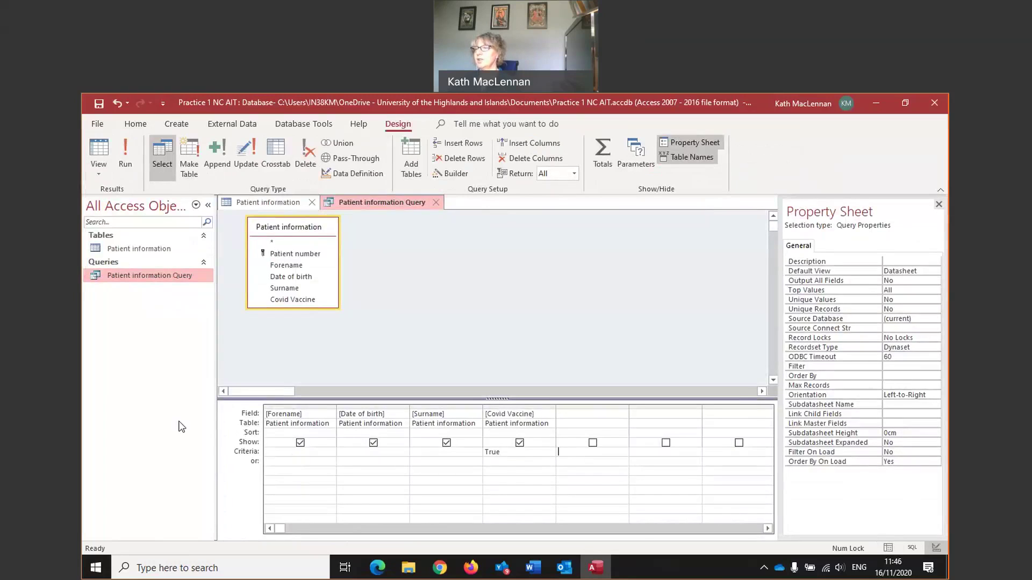
click(368, 453)
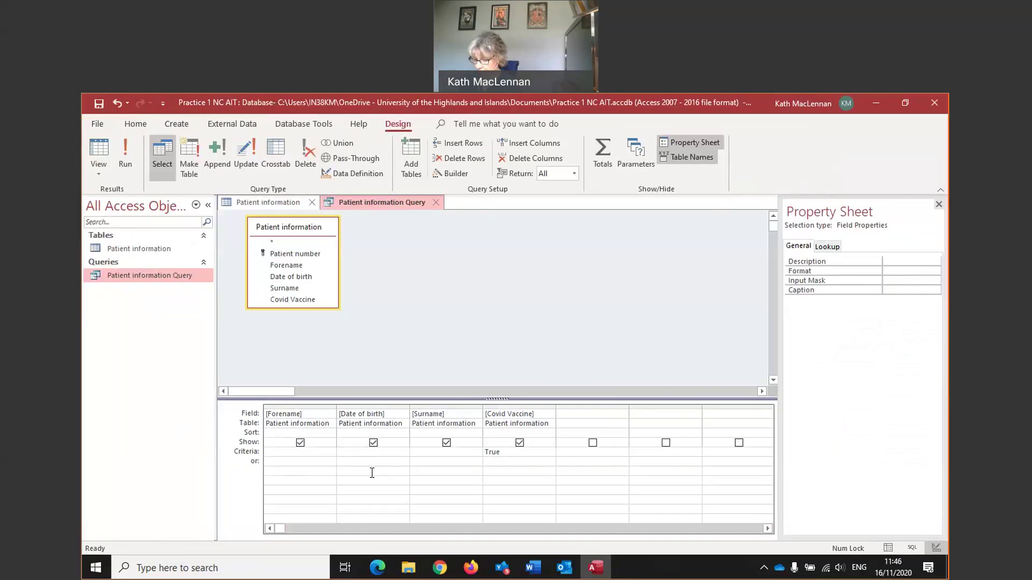
text(<)
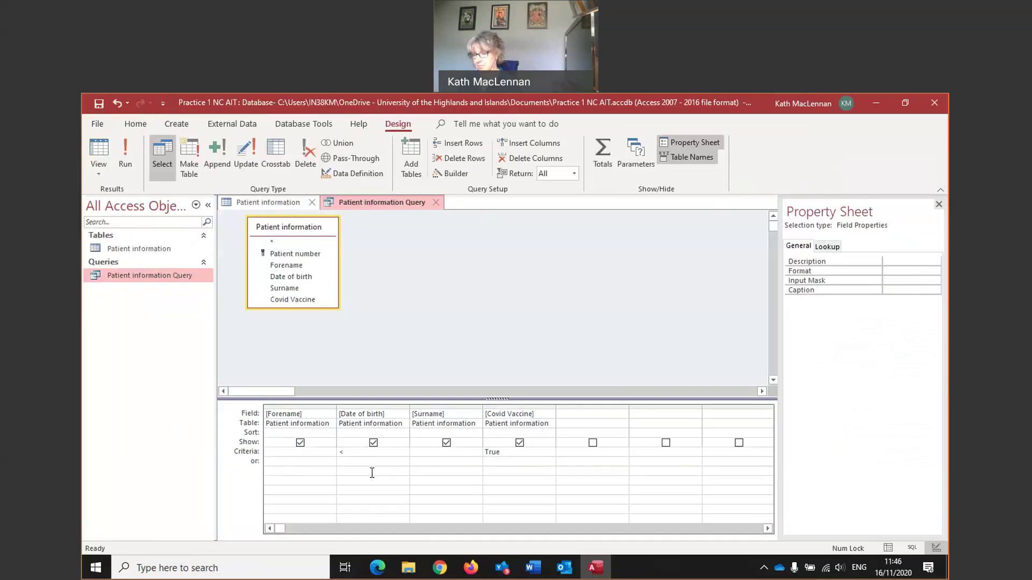
text(12)
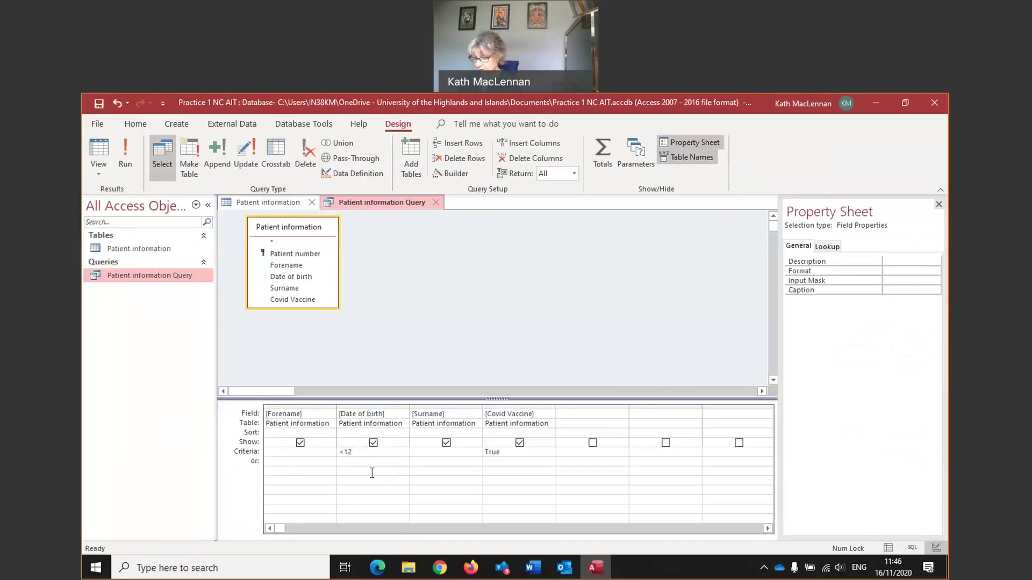
text(/12/2000)
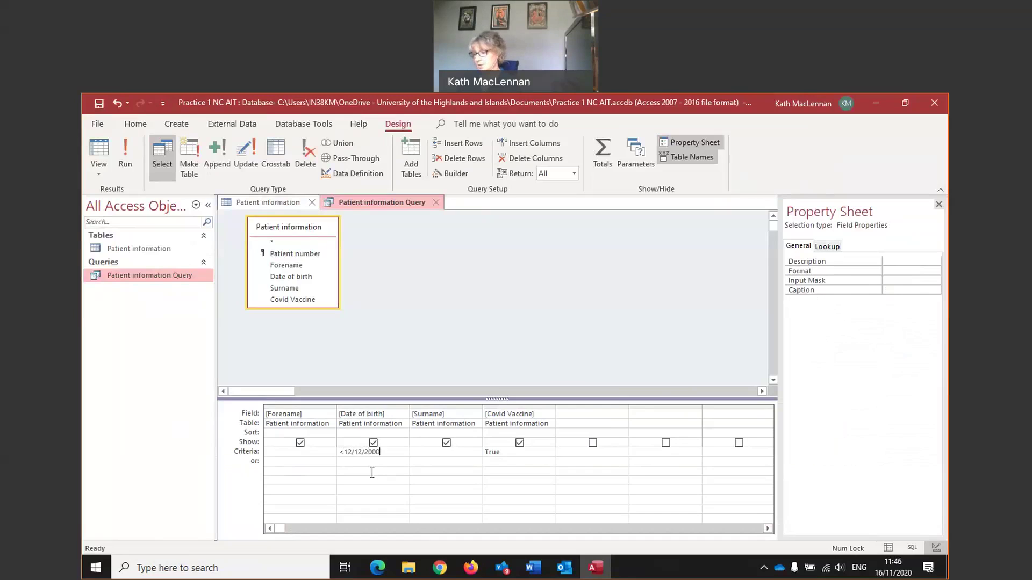
key(Tab)
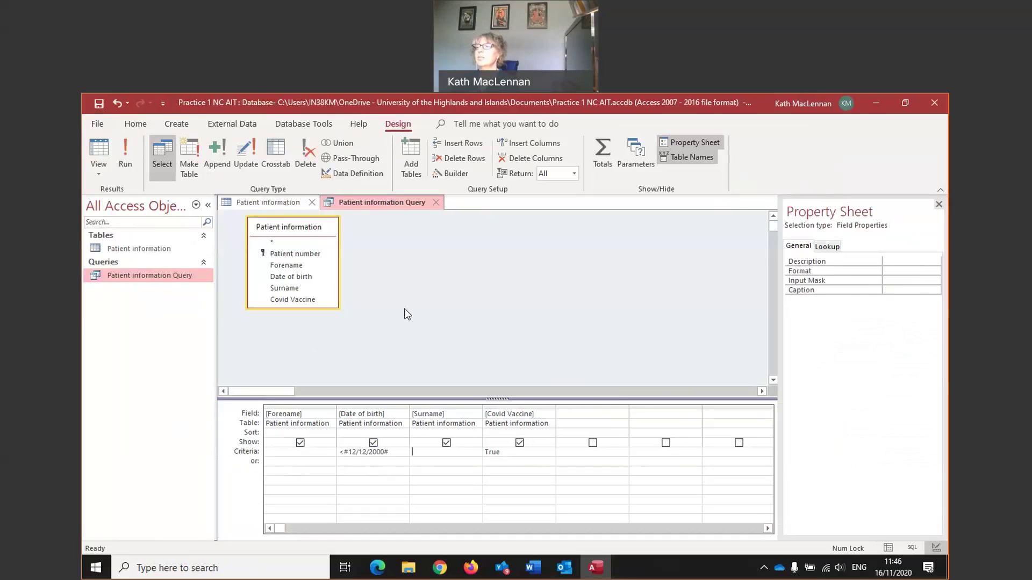
Step: Run Patient information Query with the Date of birth criterion <#12/12/2000# and the Covid Vaccine criterion True
click(432, 450)
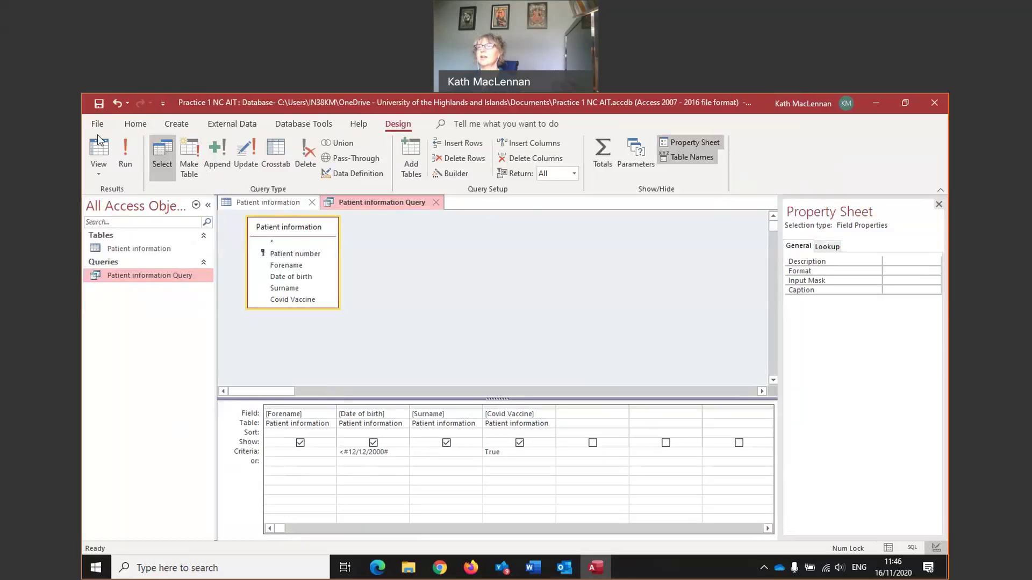
click(124, 145)
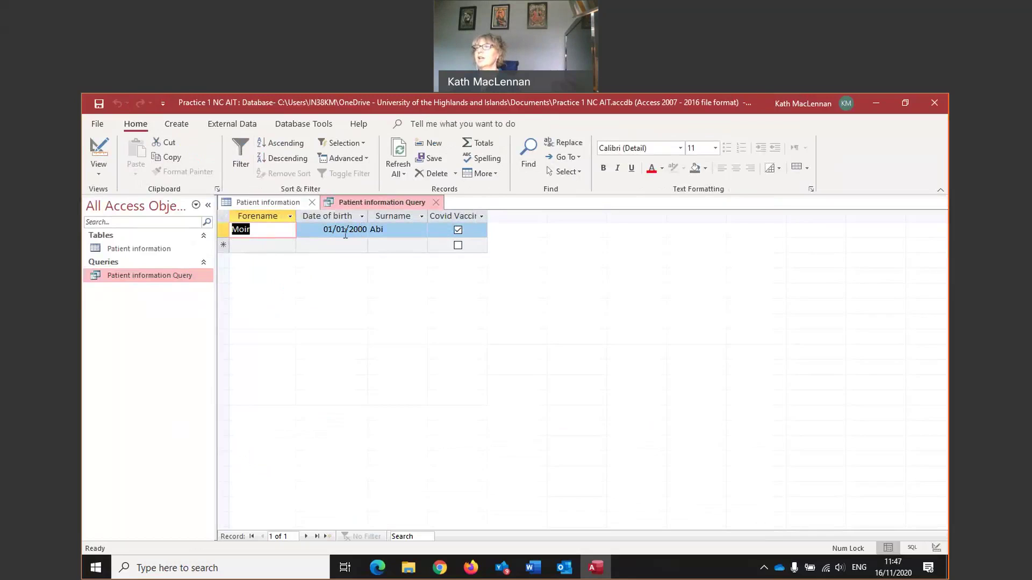
Step: Return the query to Design View, change the Date of birth criterion to >#12/12/2000#, and run it
click(153, 273)
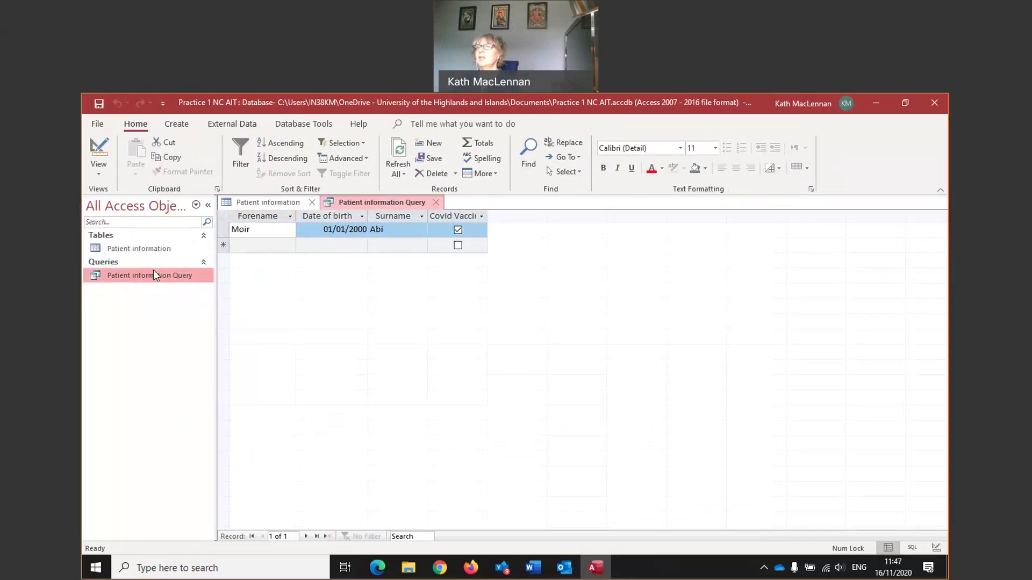
click(98, 179)
click(121, 265)
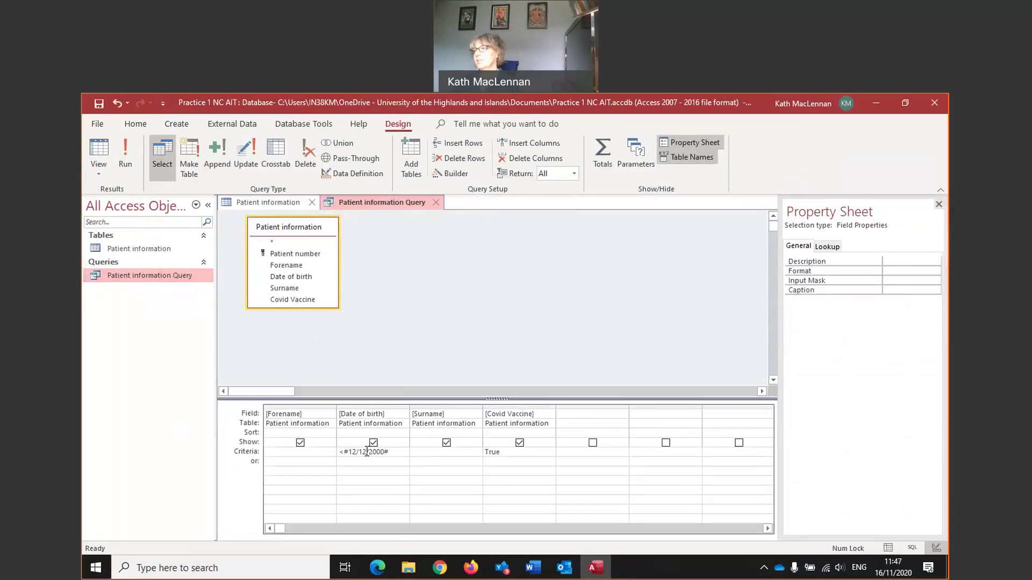
click(342, 455)
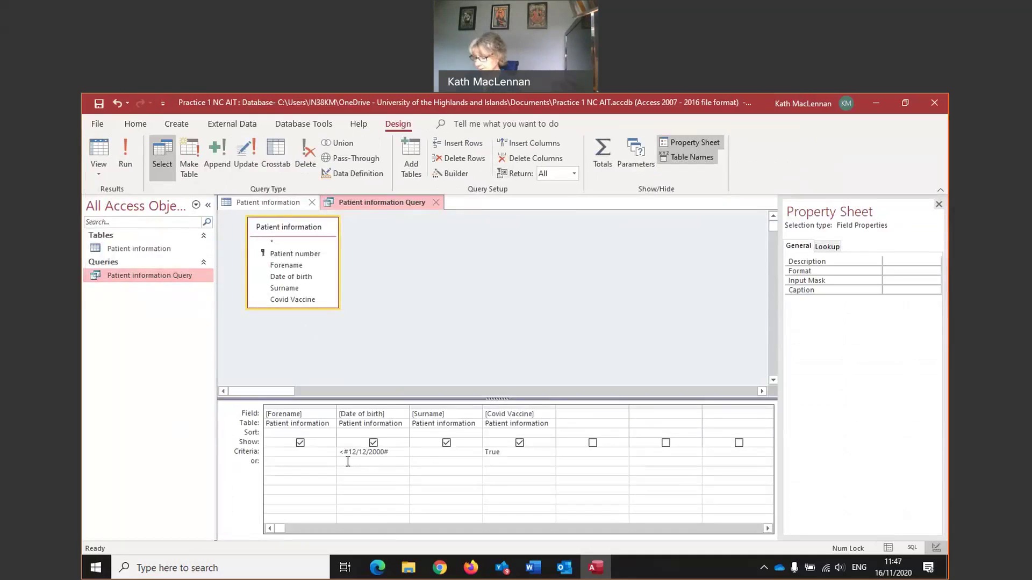
key(Delete)
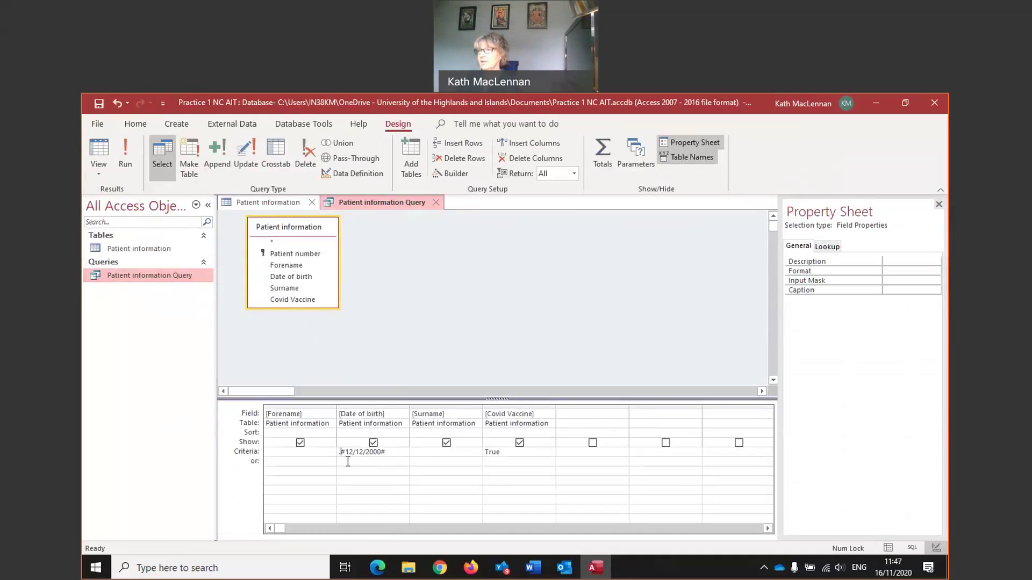
key(Delete)
text(>)
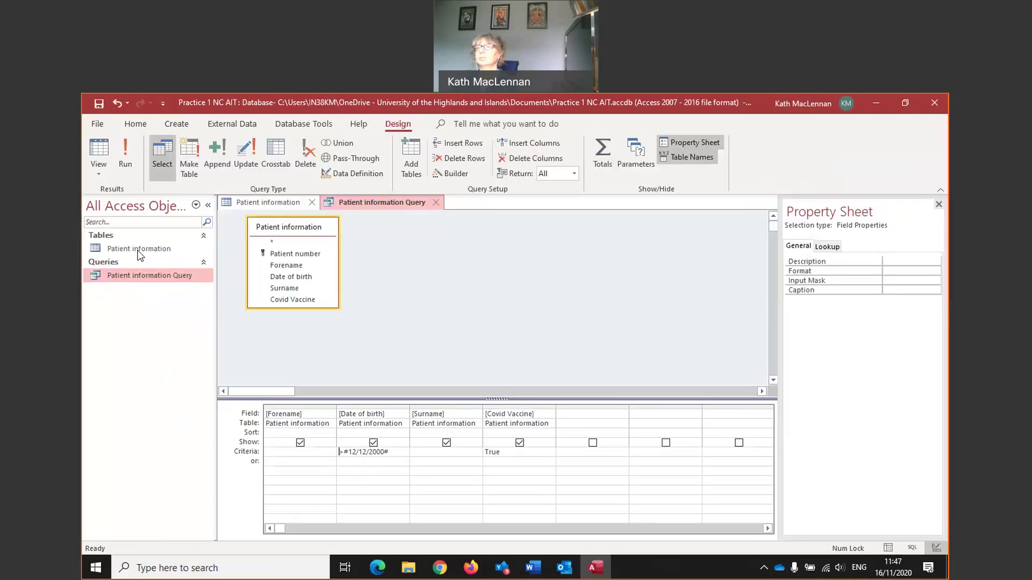
click(127, 147)
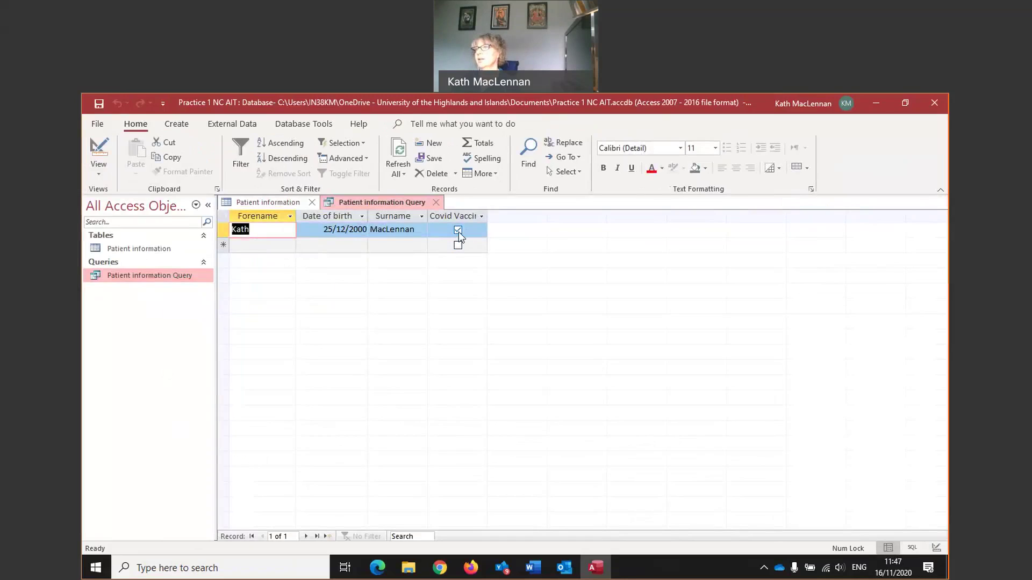
Step: Return the query to Design View, clear the whole Date of birth criterion, and run it on Covid Vaccine alone
click(118, 276)
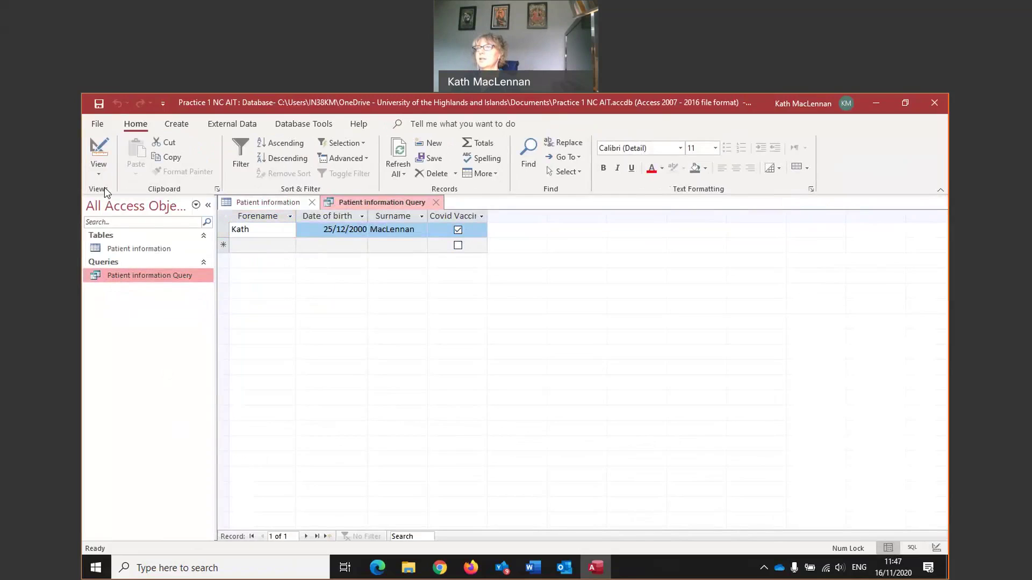
click(100, 172)
click(129, 267)
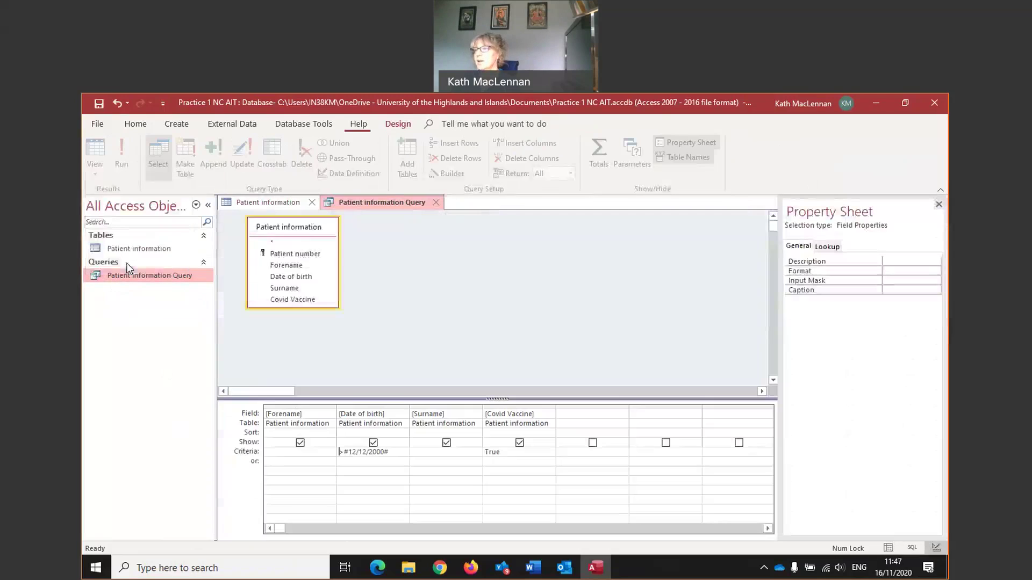
click(395, 451)
key(BackSpace)
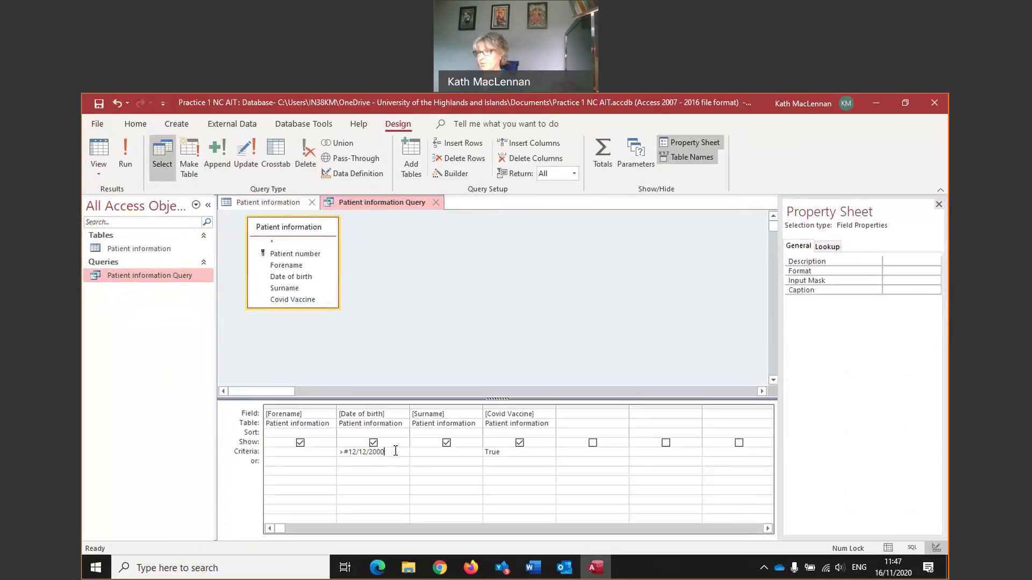
key(BackSpace)
key(BackSpace)
key(BackSpace)
key(BackSpace)
key(BackSpace)
key(BackSpace)
key(BackSpace)
key(BackSpace)
key(BackSpace)
key(BackSpace)
key(BackSpace)
key(BackSpace)
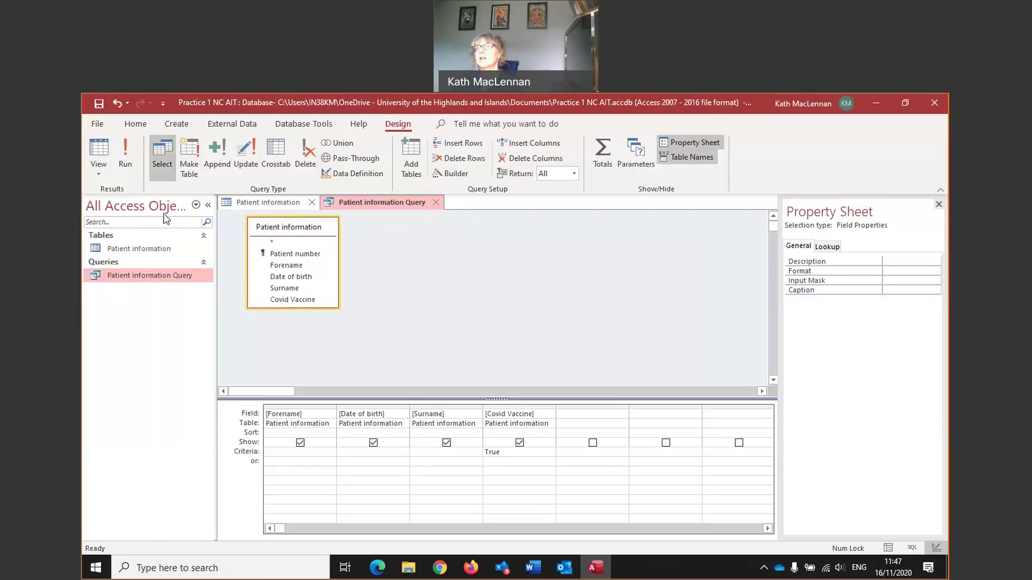
click(124, 148)
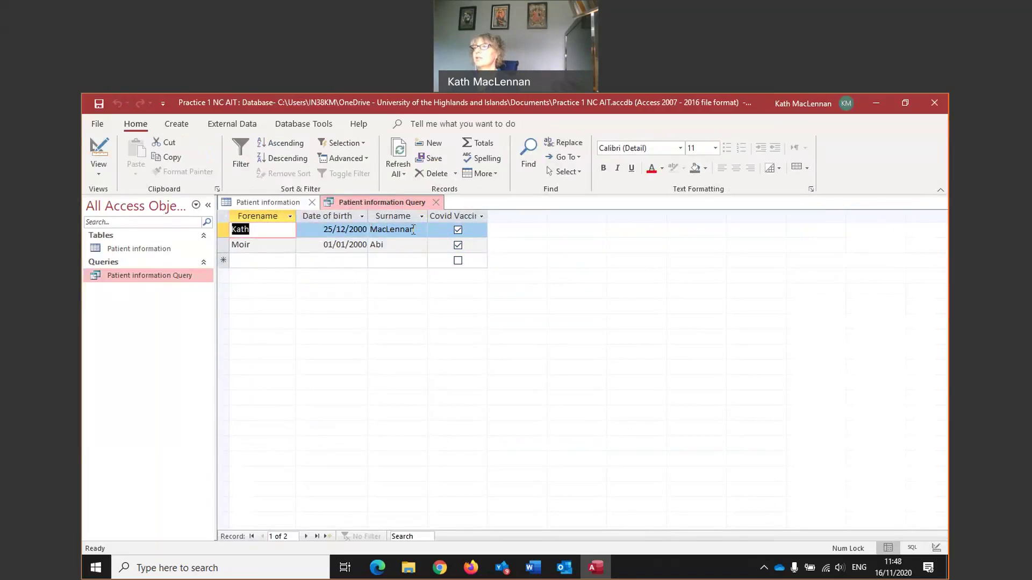
Step: Open a print preview of Patient information Query in Landscape orientation and take a screen snip of the preview window
click(98, 125)
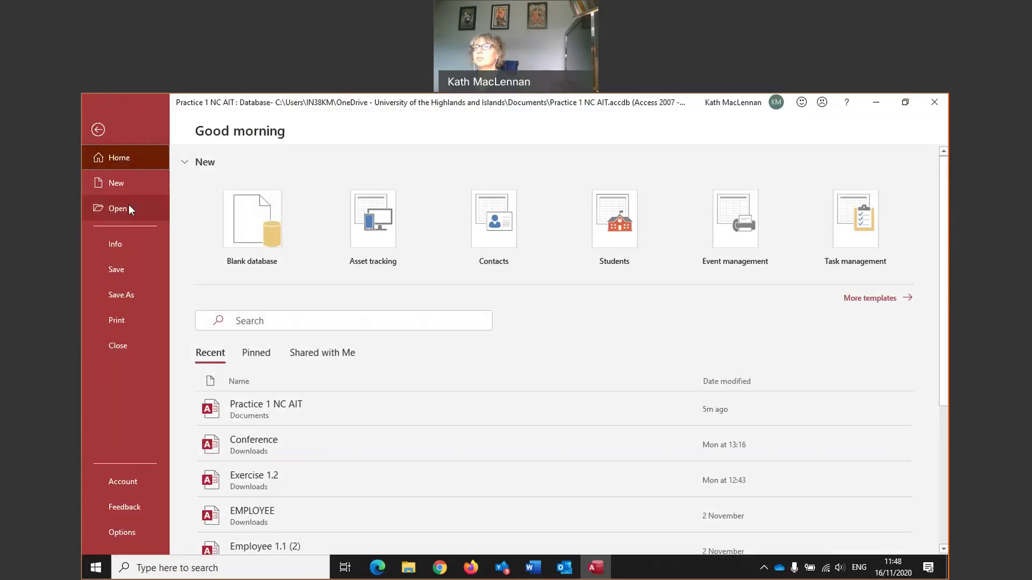
click(121, 322)
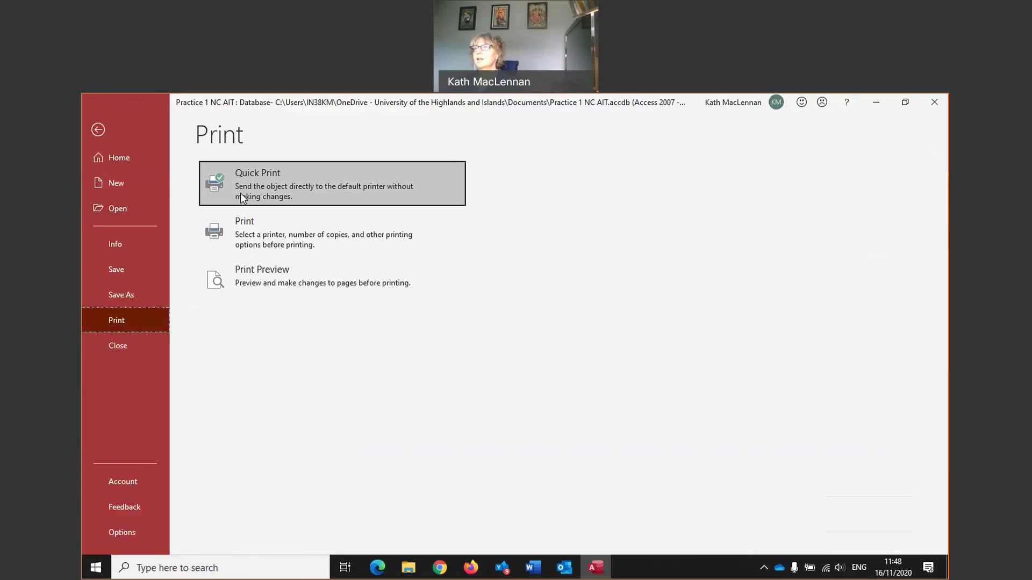
click(317, 283)
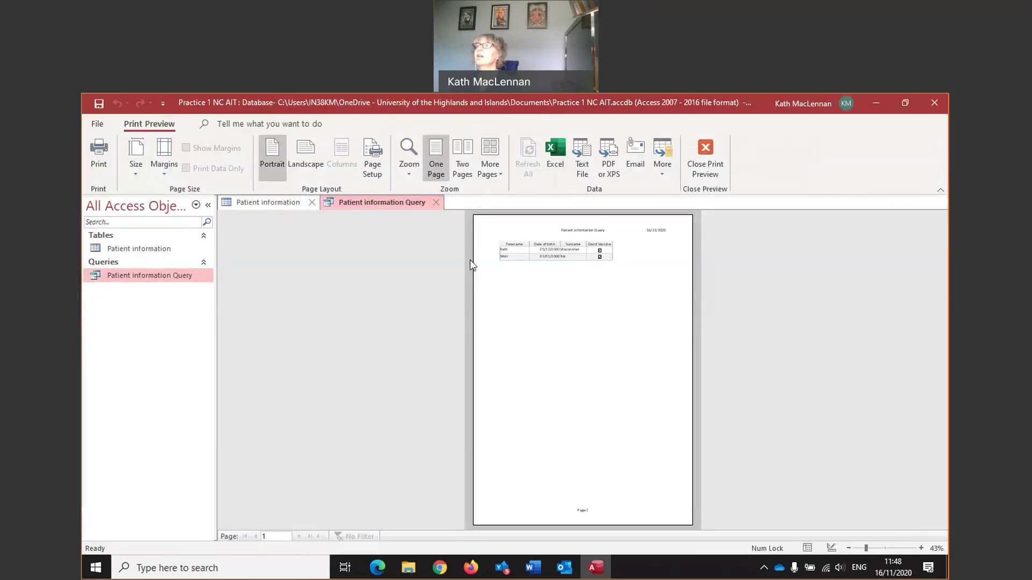
click(312, 158)
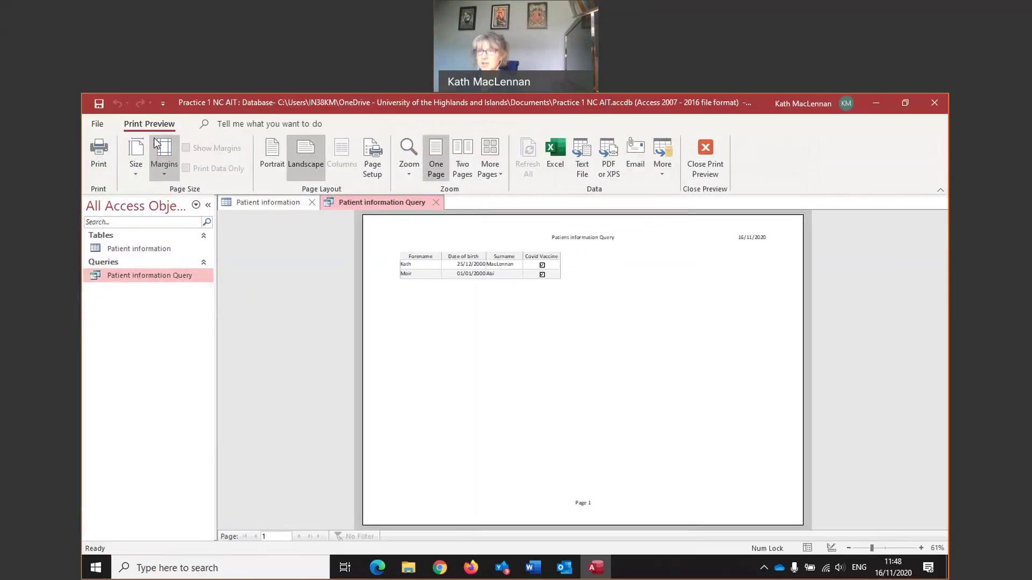
key(super+shift+s)
mouse_move(86, 95)
mouse_down()
mouse_move(99, 111)
mouse_move(579, 326)
mouse_move(930, 500)
mouse_move(907, 477)
mouse_up()
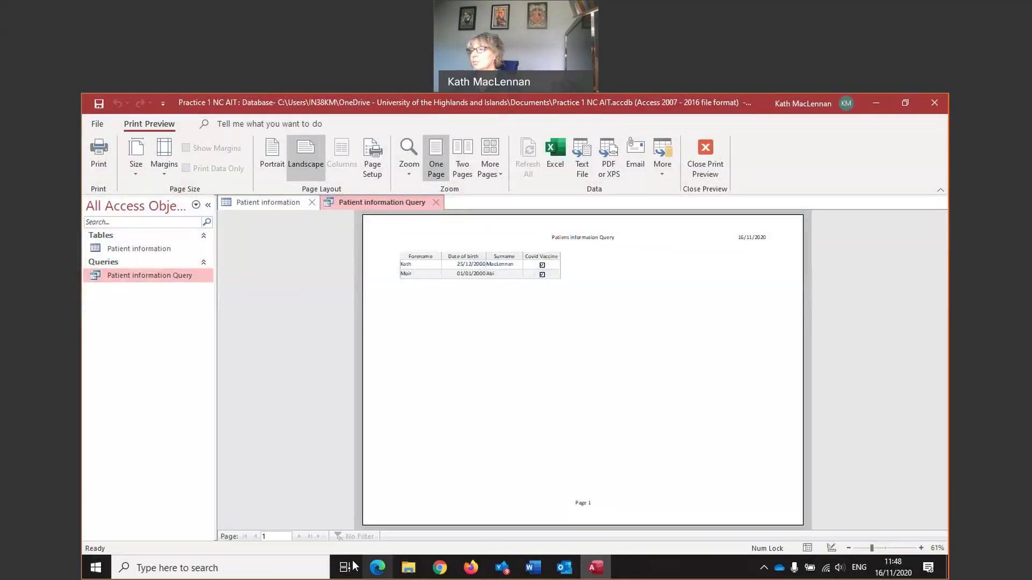
Step: Switch to Word and create a new document from the Single spaced (blank) template
click(533, 568)
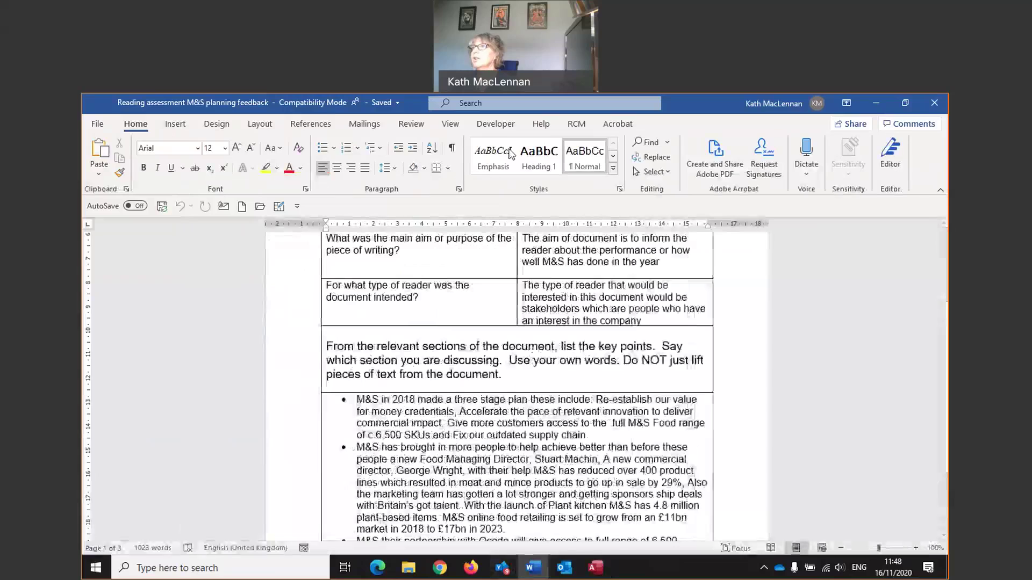
click(97, 125)
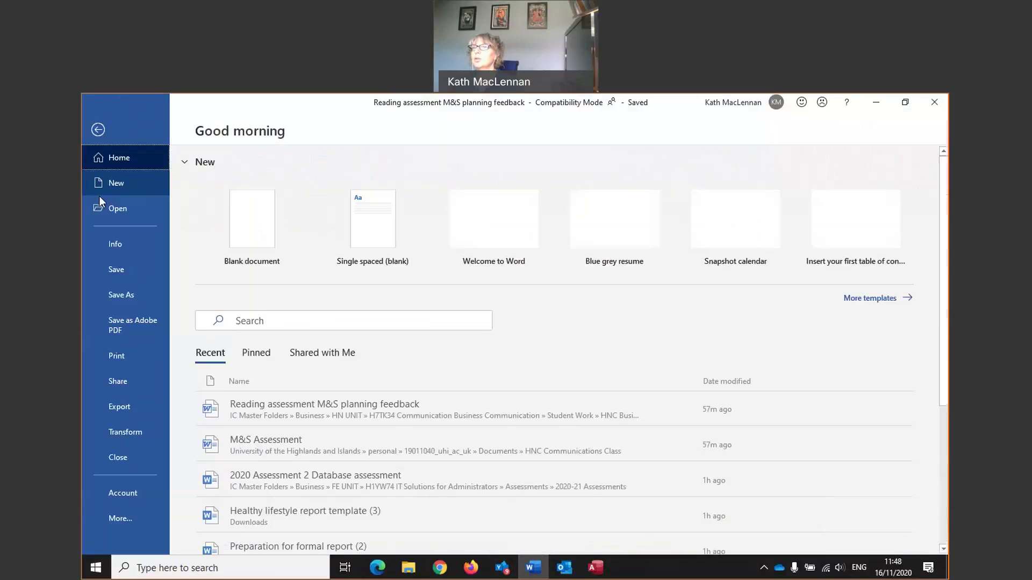
click(123, 182)
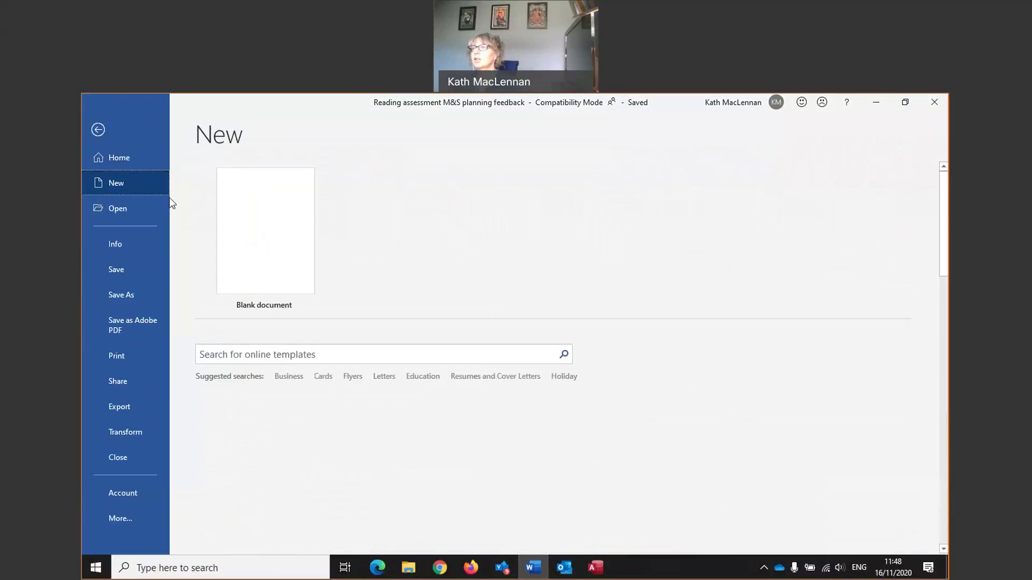
click(411, 263)
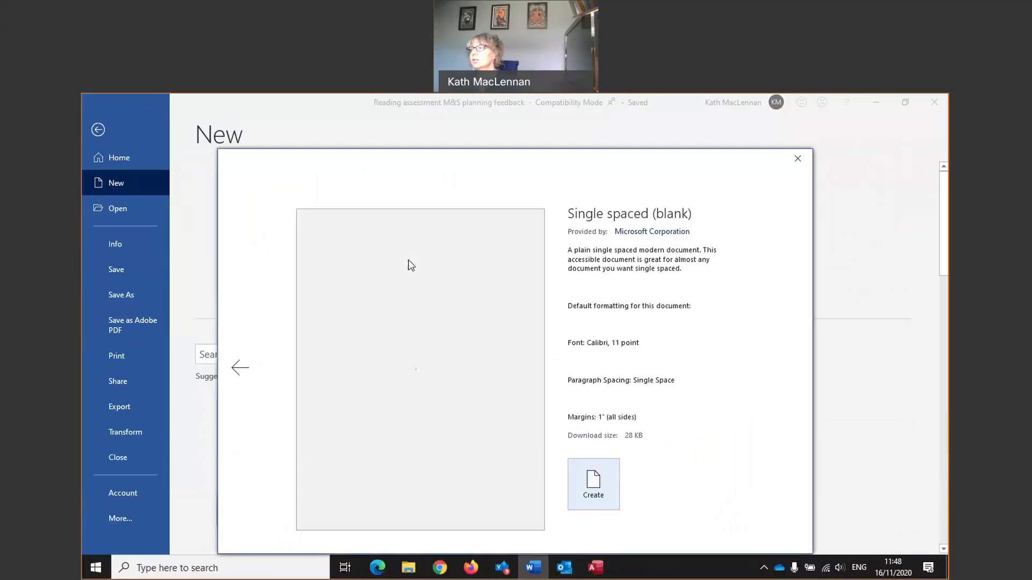
click(603, 489)
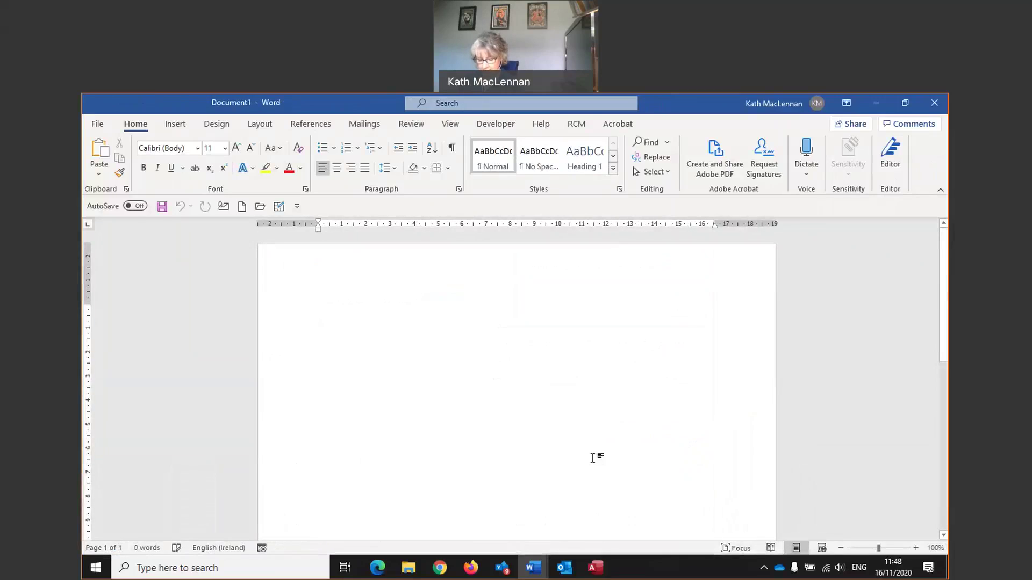
Step: Paste the query preview snip into the blank document and enlarge the picture to nearly reach the page's edge
key(ctrl+v)
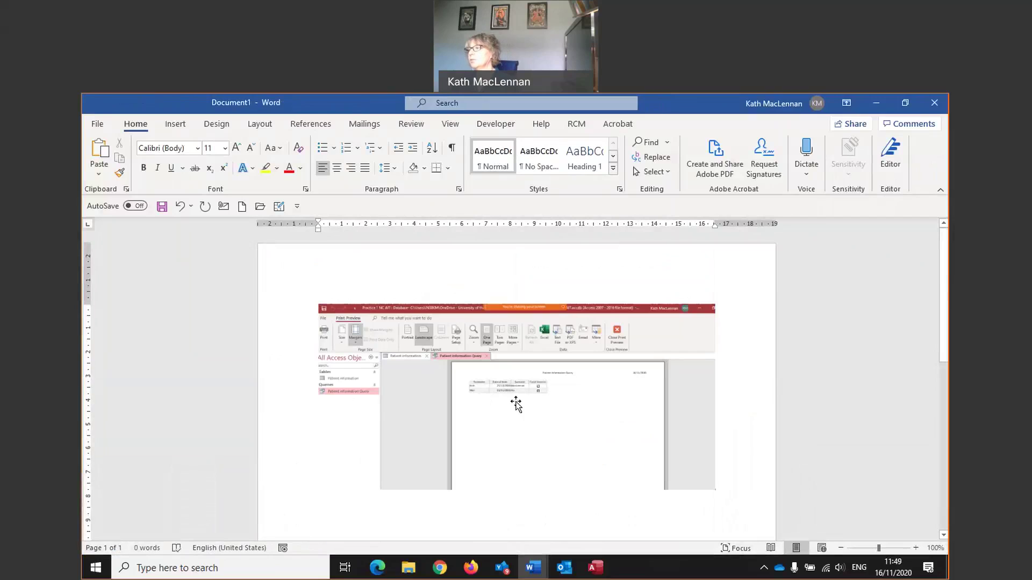
click(699, 484)
drag(717, 490, 749, 515)
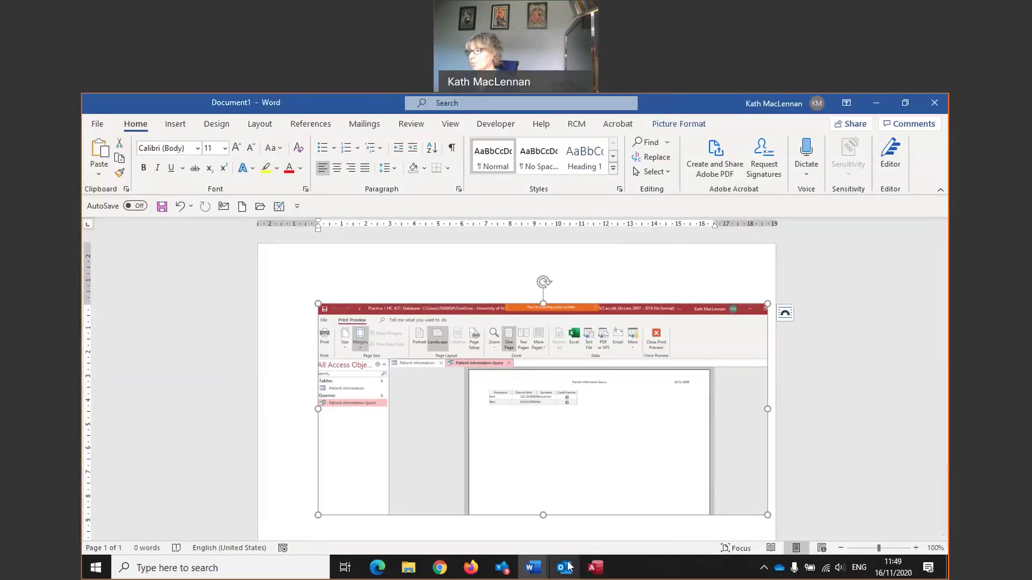
Step: Switch back to Access and open the Patient information table in Datasheet View
click(595, 568)
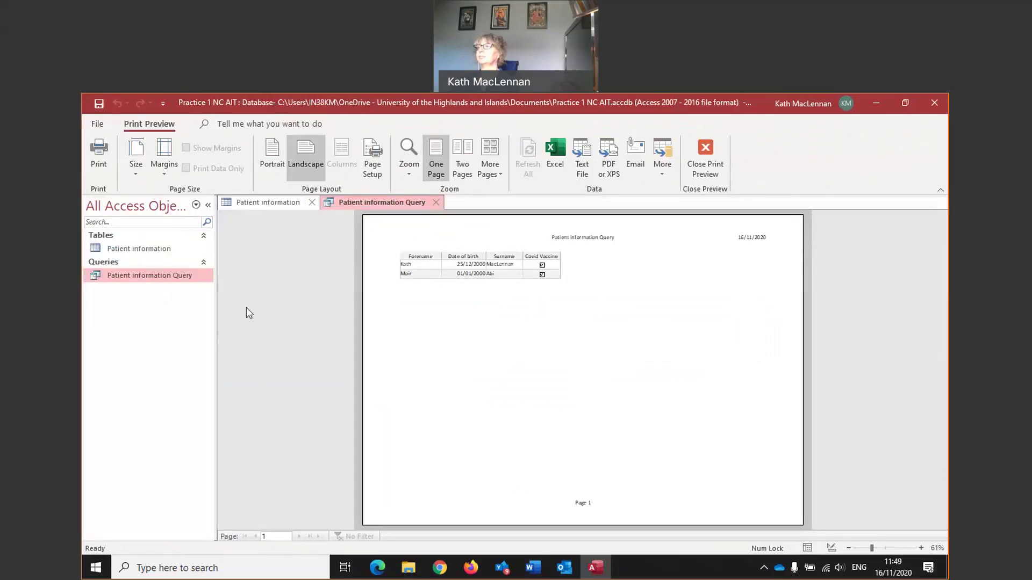
click(149, 274)
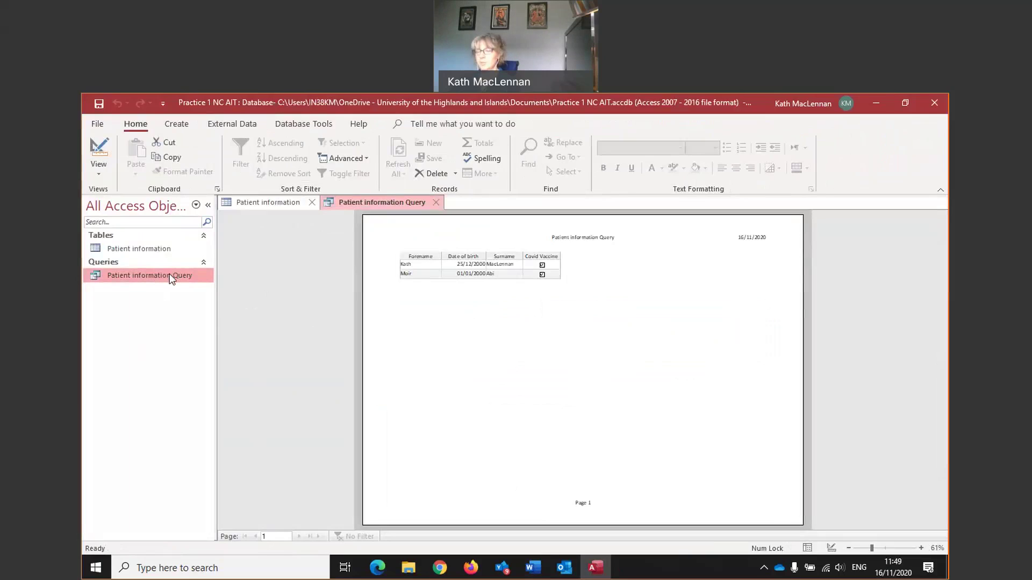
click(143, 250)
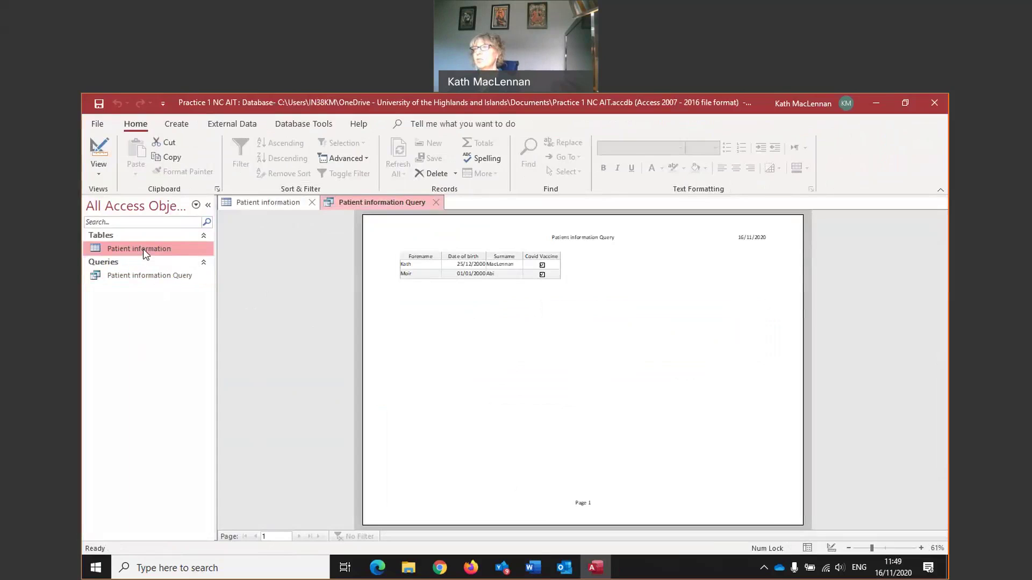
double_click(143, 250)
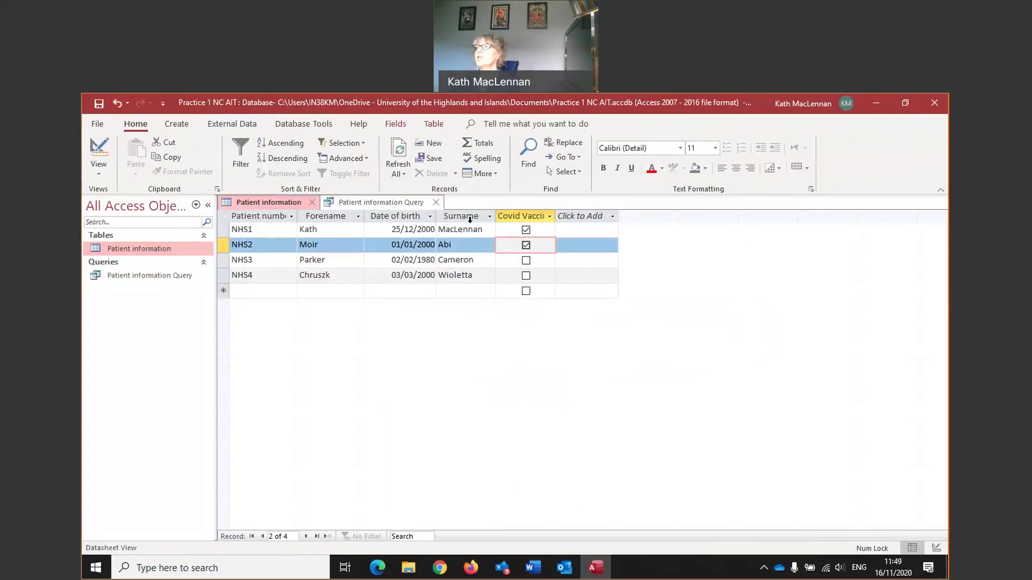